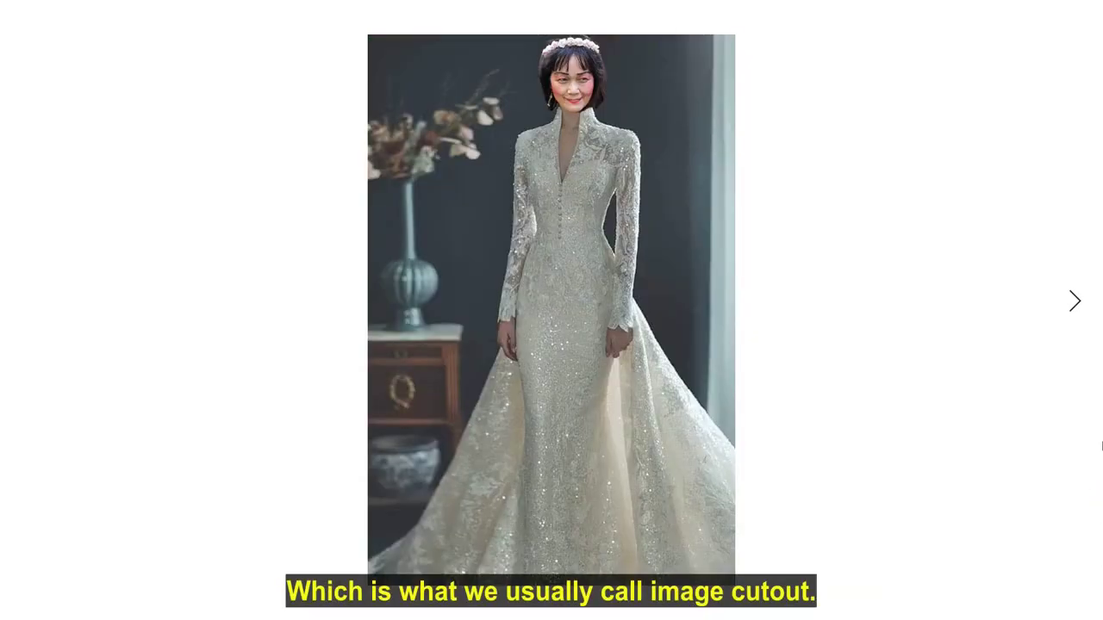
Step: Advance the gallery from the sparkly gown to the white lace beach dress photo
{"action": "left_click", "coordinate": [1102, 446]}
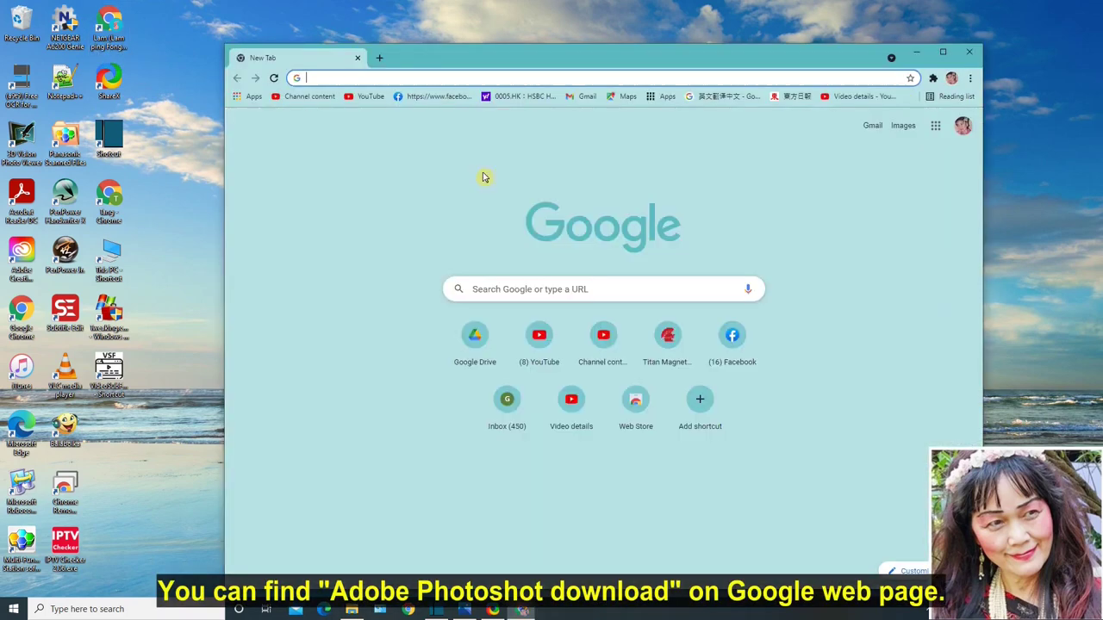
Step: Search Google for 'adobe photoshop 下载' via the suggestion offered after typing 'adobe'
{"action": "left_click", "coordinate": [498, 281]}
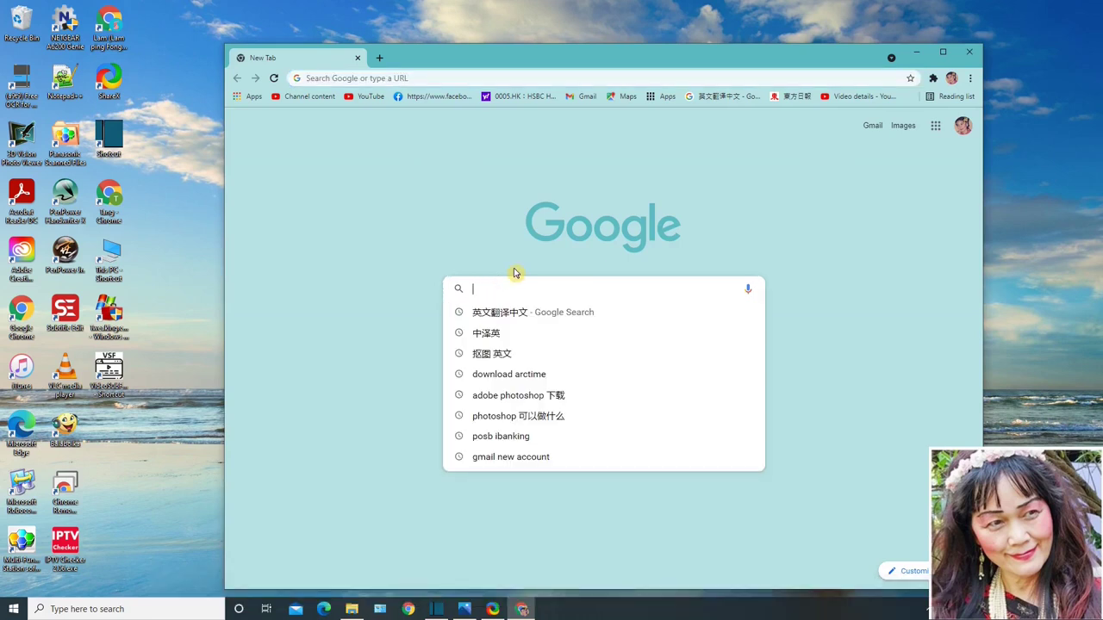
{"action": "type", "text": "adobe"}
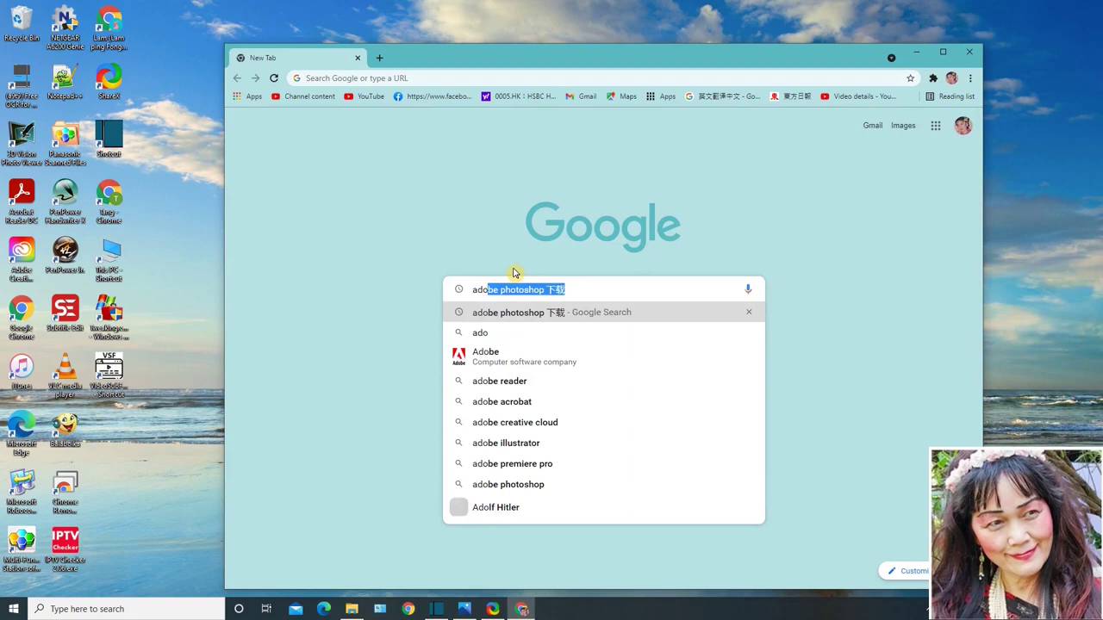
{"action": "left_click", "coordinate": [576, 290]}
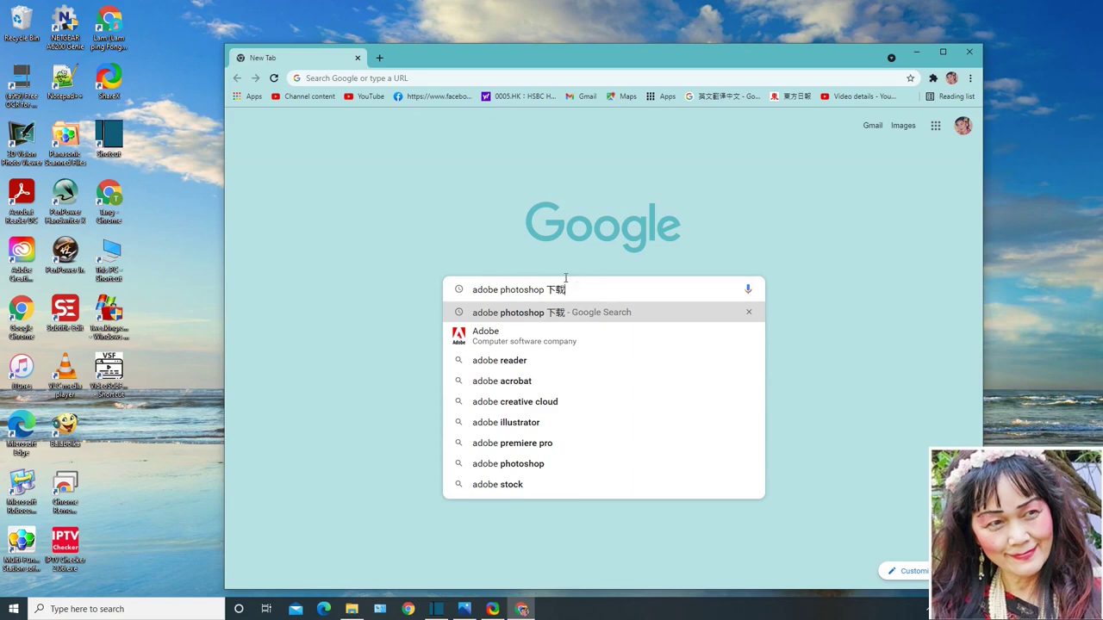
{"action": "key", "text": "Return"}
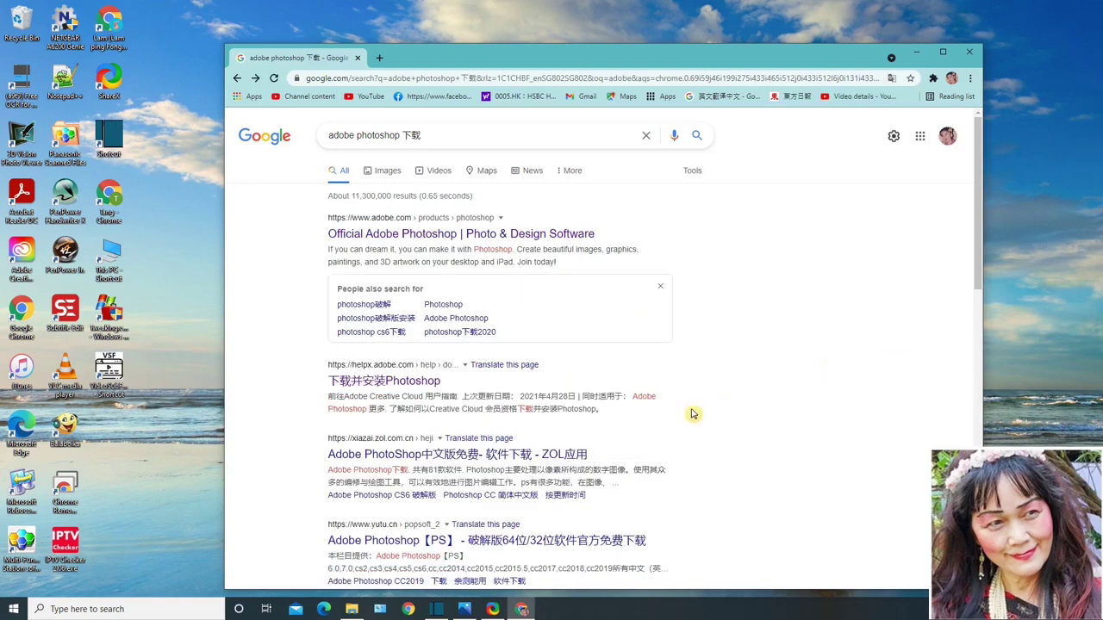
Step: Open the 下载并安装Photoshop help page and follow its Creative Cloud 网站 link to sign in
{"action": "left_click", "coordinate": [380, 389]}
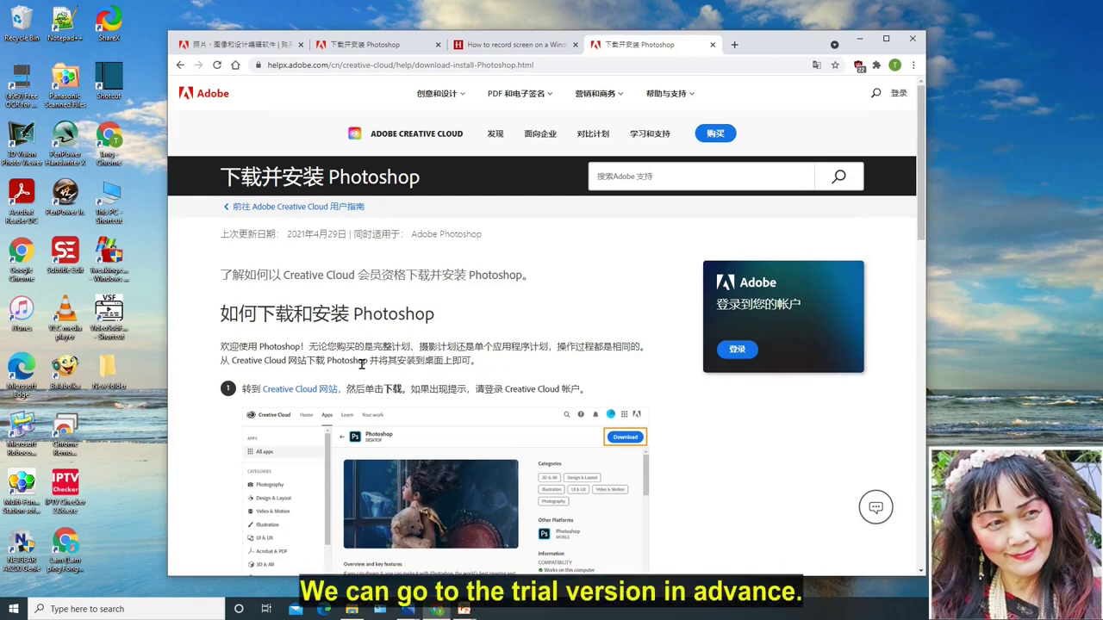
{"action": "left_click", "coordinate": [307, 390]}
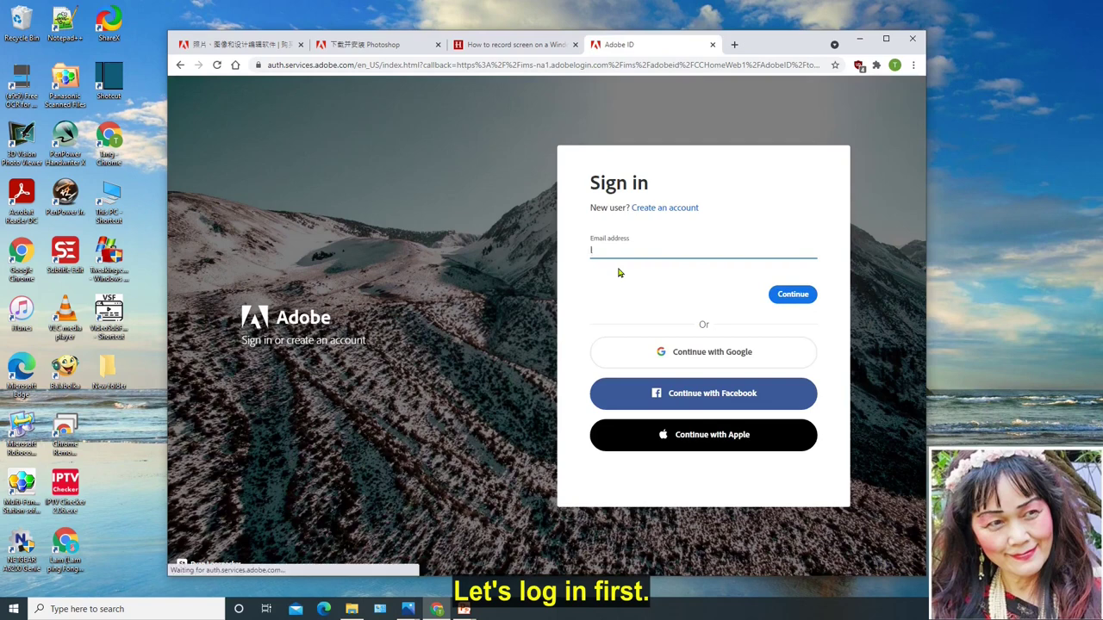
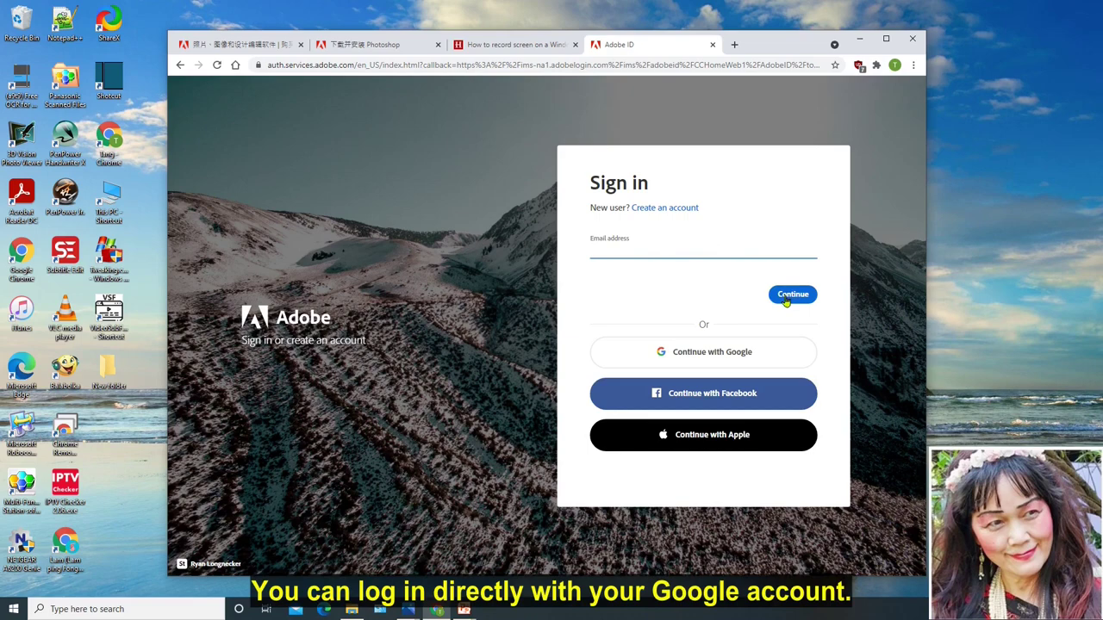
Step: Enter an email address, clear it, and choose Continue with Google instead
{"action": "left_click", "coordinate": [702, 355]}
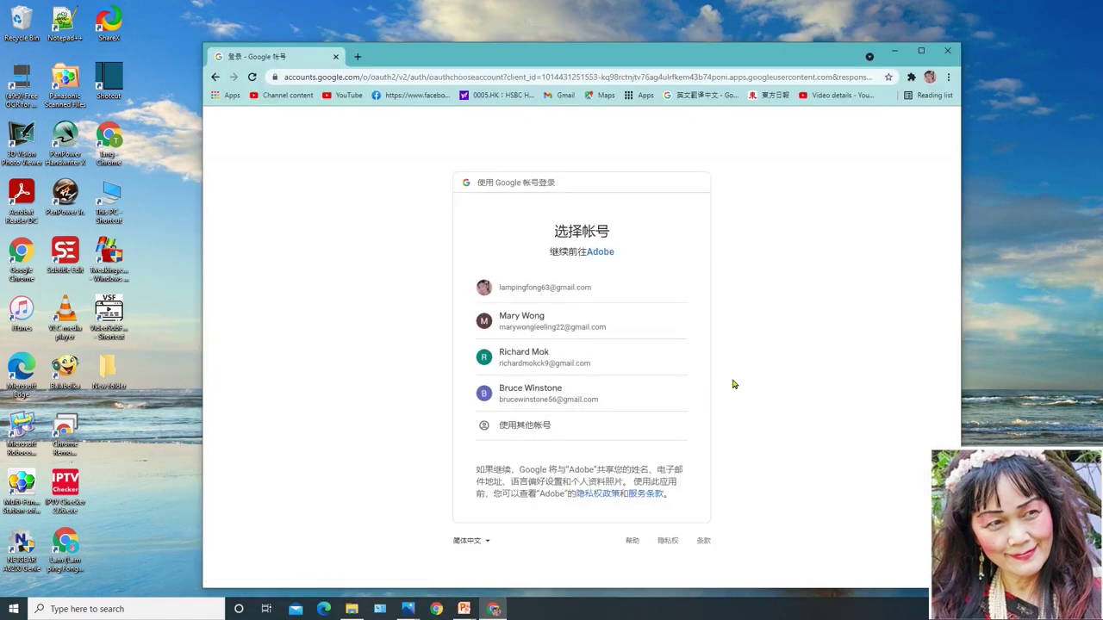
Step: Sign in with the first Google account and pick a birth year for the Adobe profile
{"action": "left_click", "coordinate": [524, 292]}
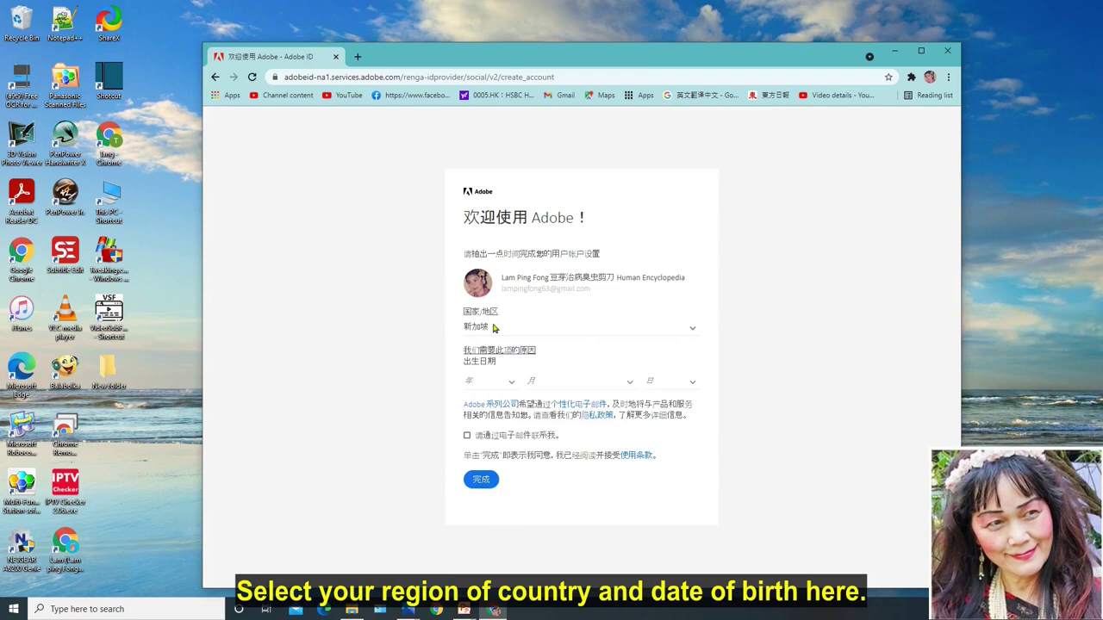
{"action": "left_click", "coordinate": [489, 381]}
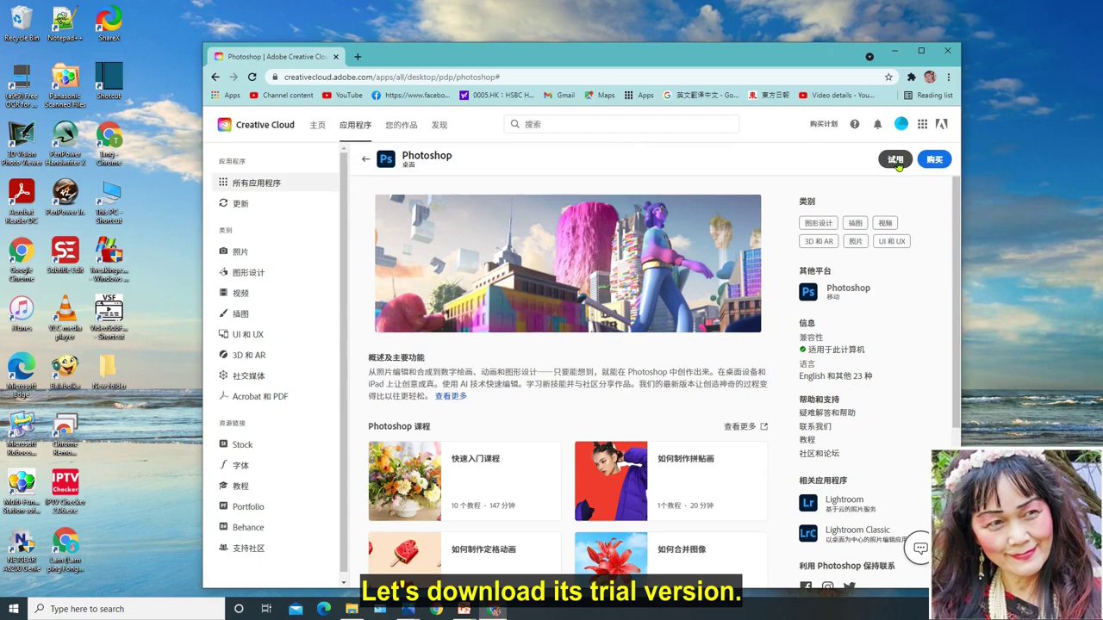
Step: Start the 试用 free-trial download of the Photoshop installer
{"action": "left_click", "coordinate": [896, 162]}
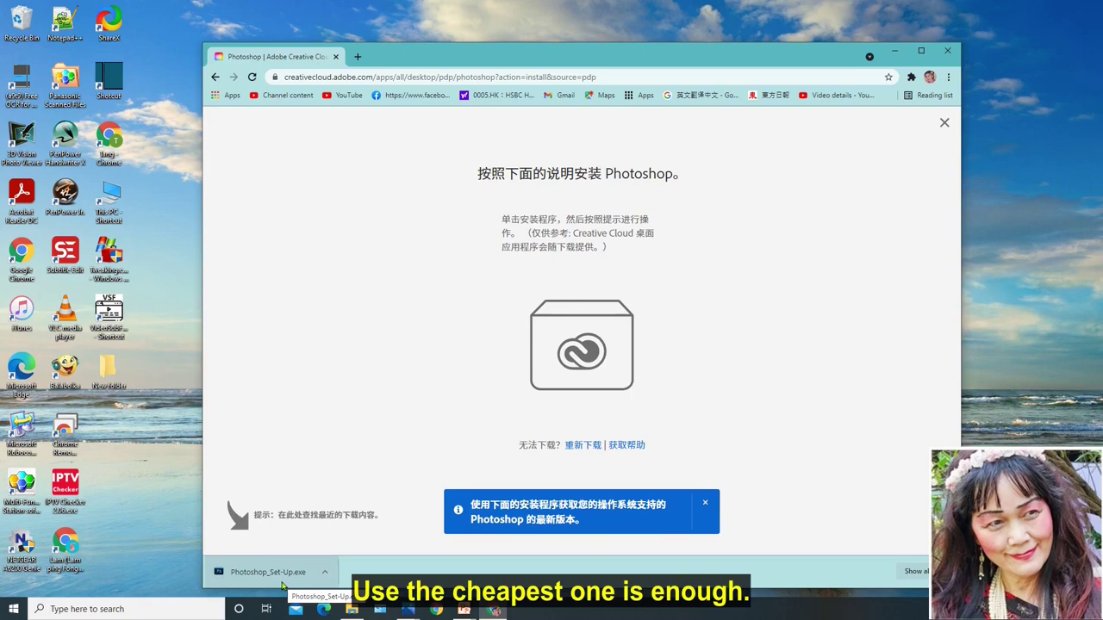
Step: Launch Photoshop_Set-Up.exe from the Downloads bar
{"action": "left_click", "coordinate": [351, 612]}
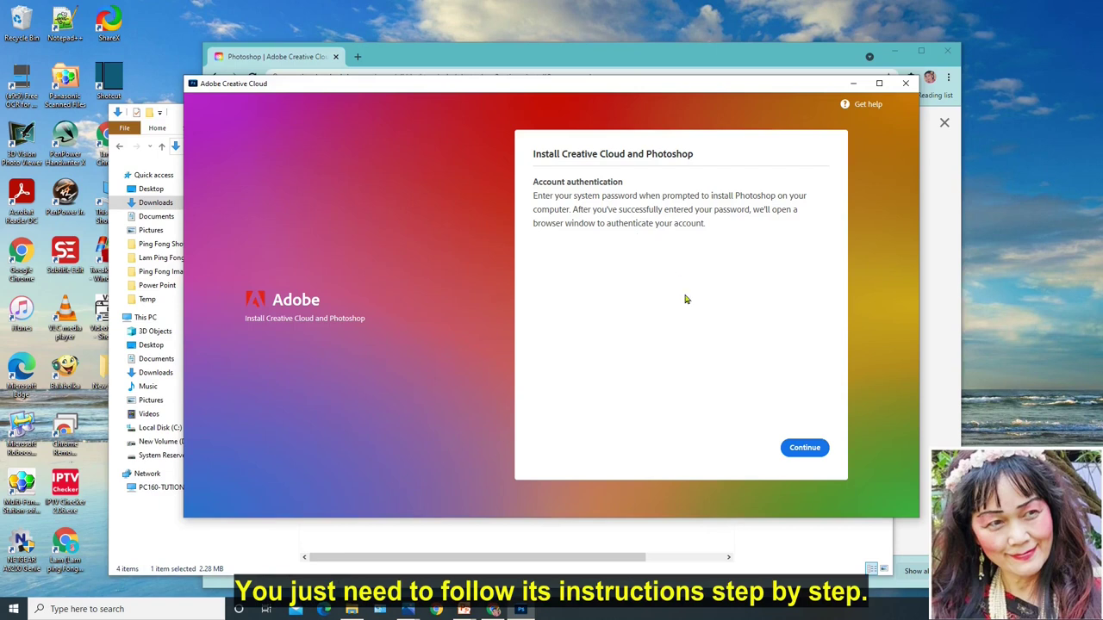
Step: Continue the installer past account authentication so Photoshop starts installing
{"action": "left_click", "coordinate": [804, 448]}
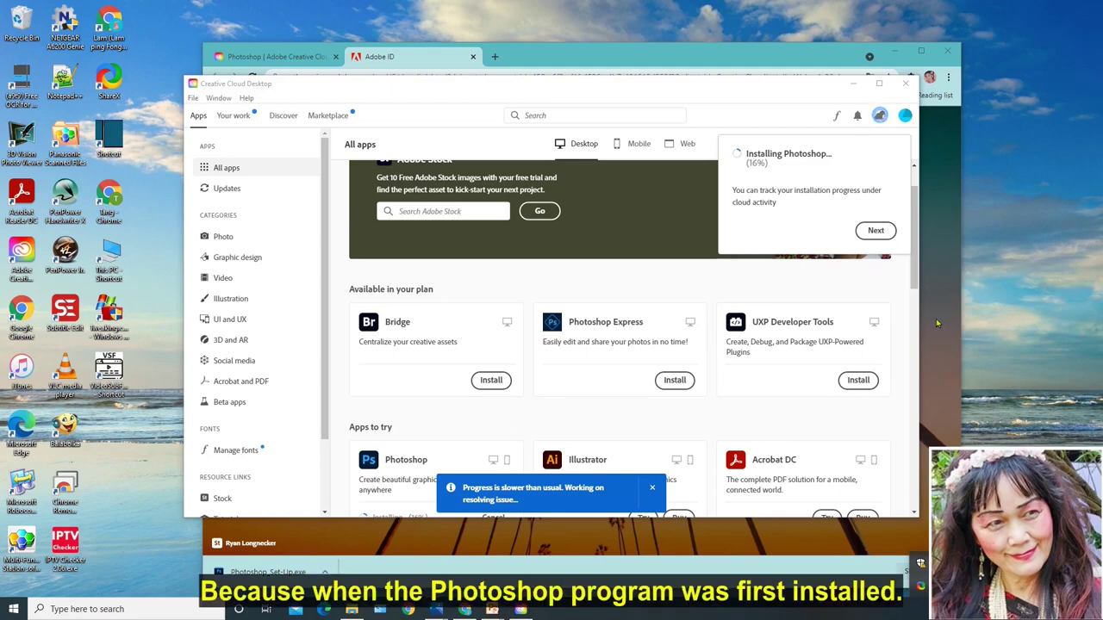
Step: Dismiss the progress notice, Get to know Photoshop tip and slow-progress warning, then scroll to Photoshop
{"action": "left_click", "coordinate": [874, 232]}
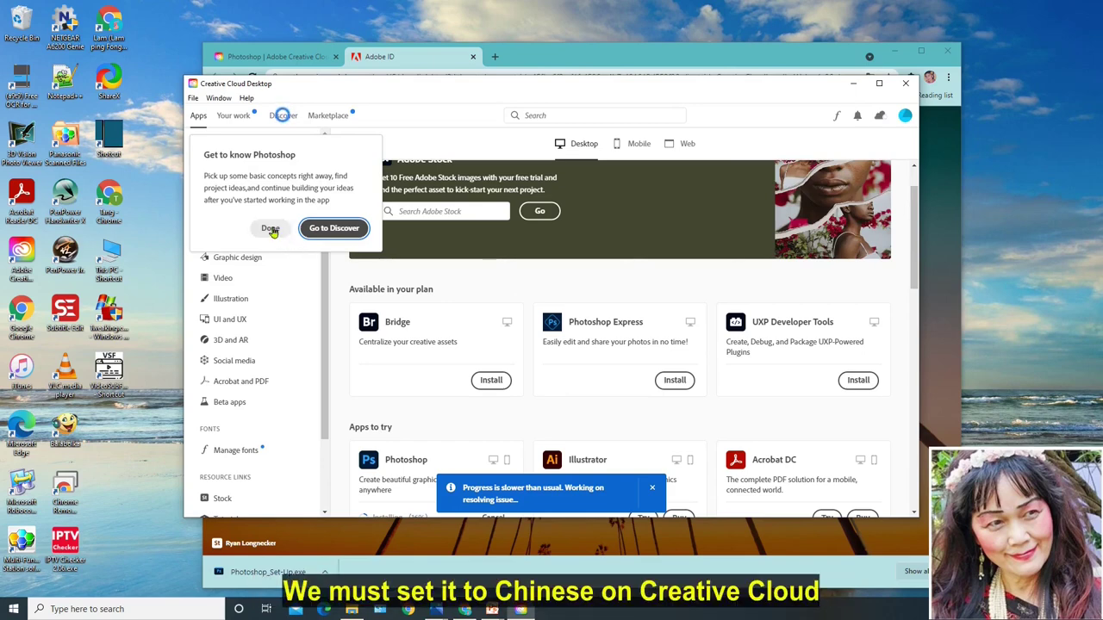
{"action": "left_click", "coordinate": [270, 230]}
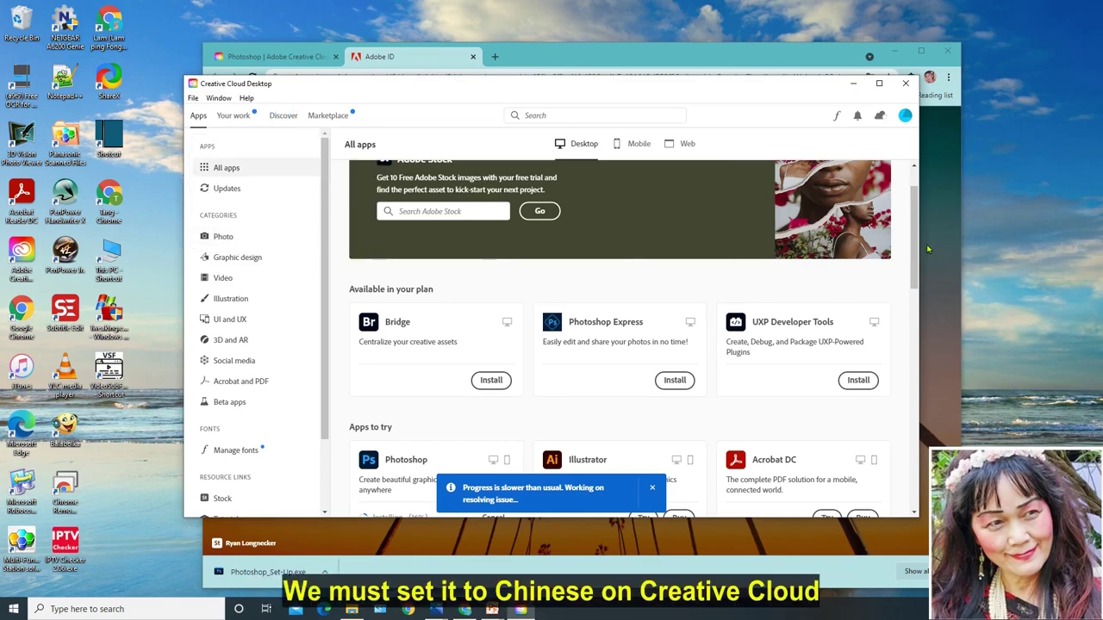
{"action": "left_click_drag", "start_coordinate": [915, 250], "coordinate": [914, 489]}
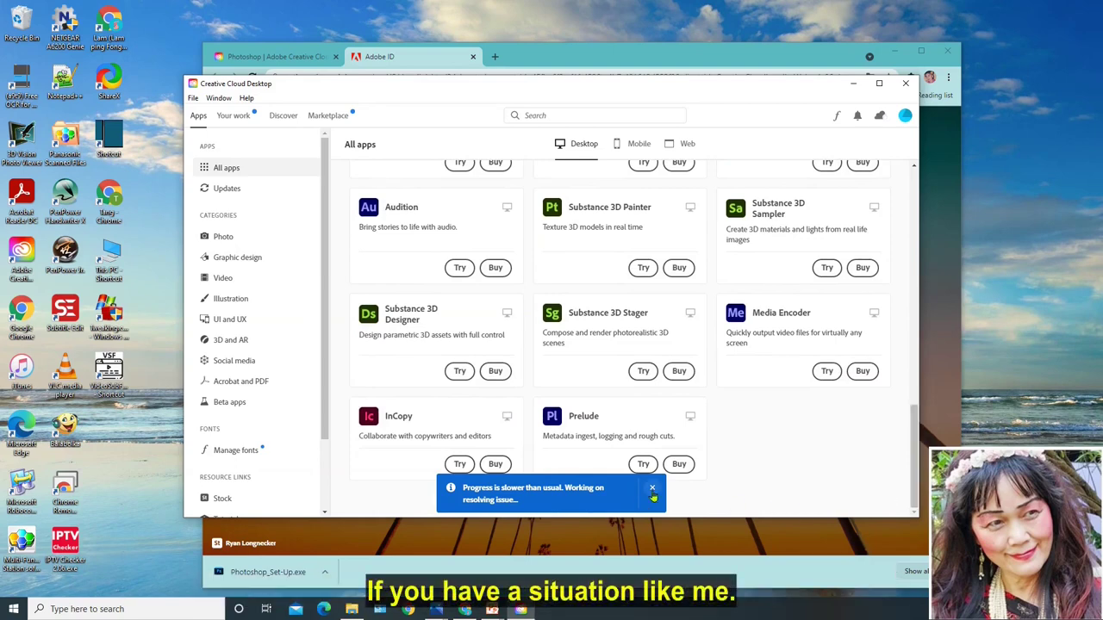
{"action": "left_click", "coordinate": [651, 491]}
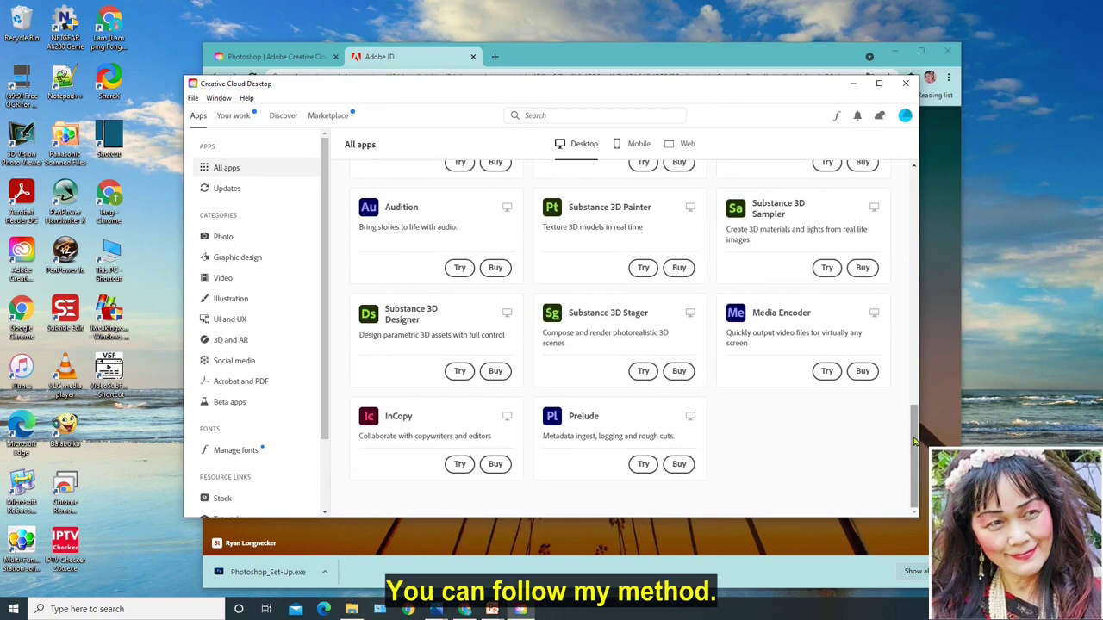
{"action": "left_click_drag", "start_coordinate": [915, 441], "coordinate": [911, 164]}
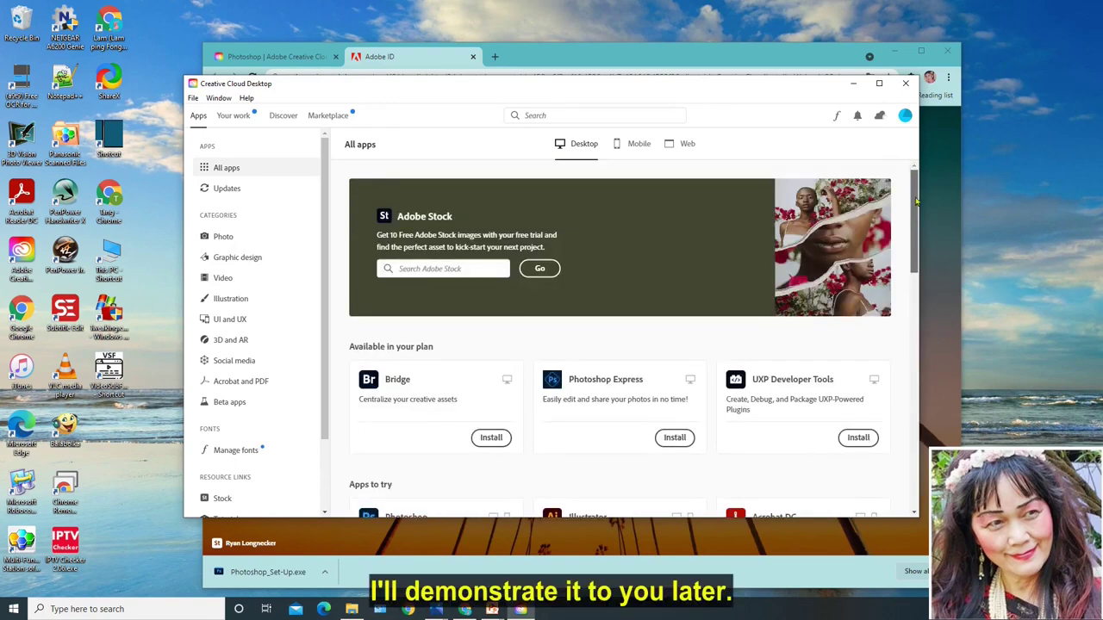
{"action": "left_click_drag", "start_coordinate": [916, 201], "coordinate": [952, 161]}
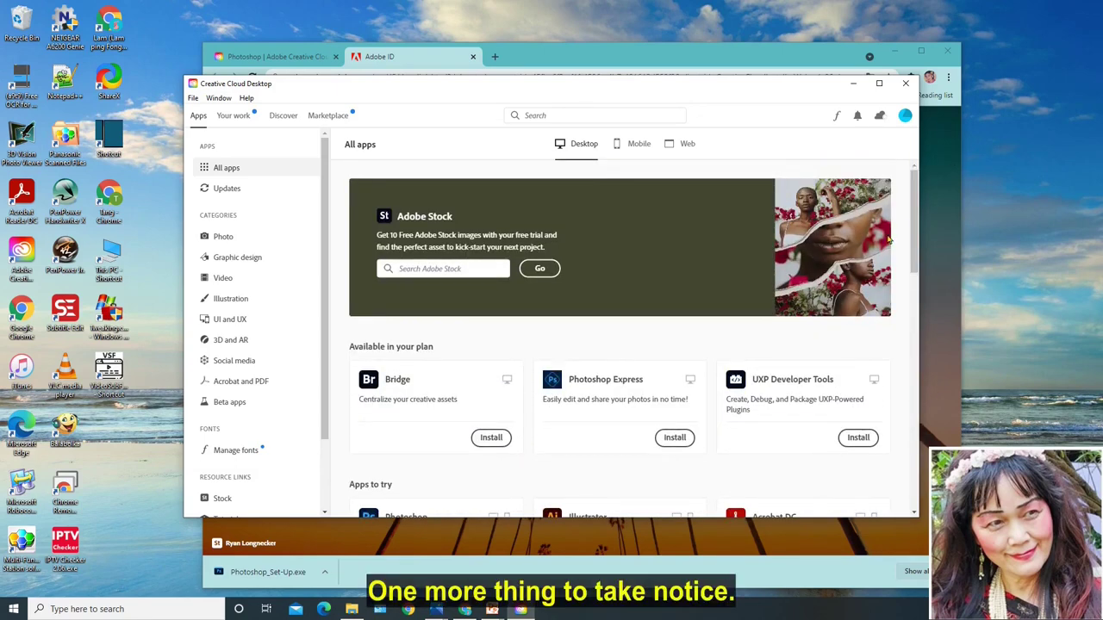
{"action": "scroll", "coordinate": [808, 336], "scroll_direction": "down", "scroll_amount": 2}
{"action": "scroll", "coordinate": [808, 337], "scroll_direction": "down", "scroll_amount": 2}
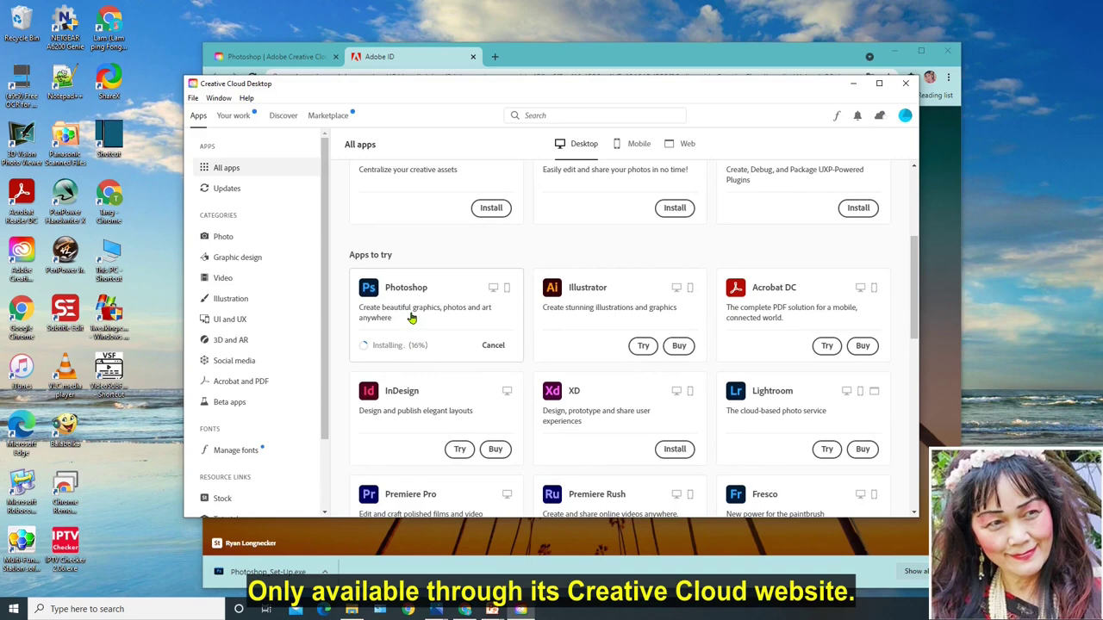
Step: View the installing Photoshop card's details page, then return to All apps
{"action": "left_click", "coordinate": [412, 318]}
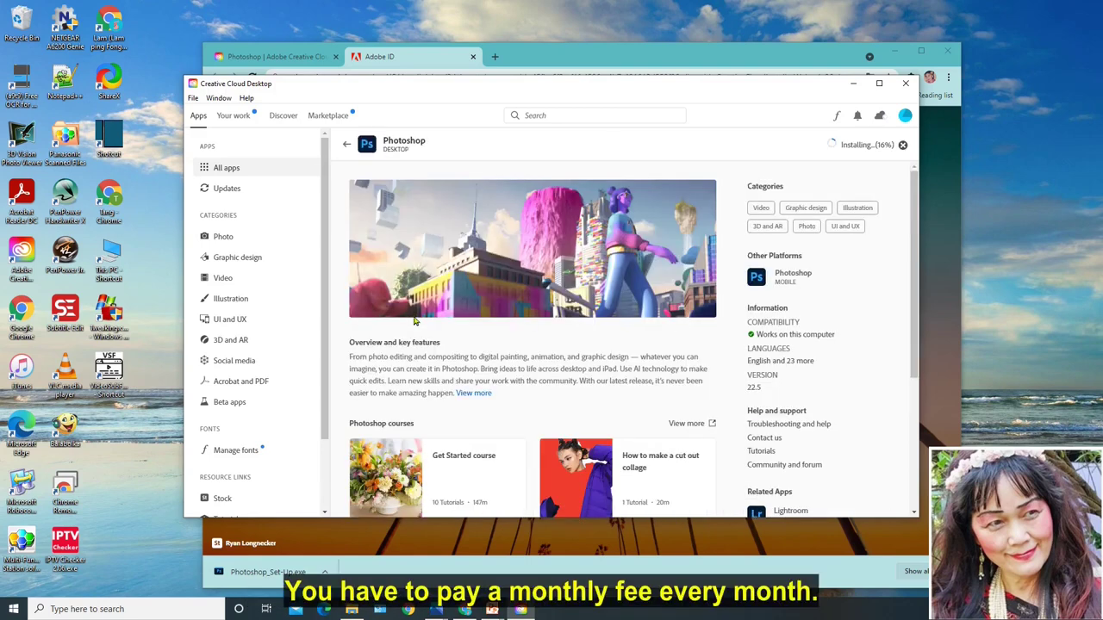
{"action": "scroll", "coordinate": [672, 431], "scroll_direction": "down", "scroll_amount": 5}
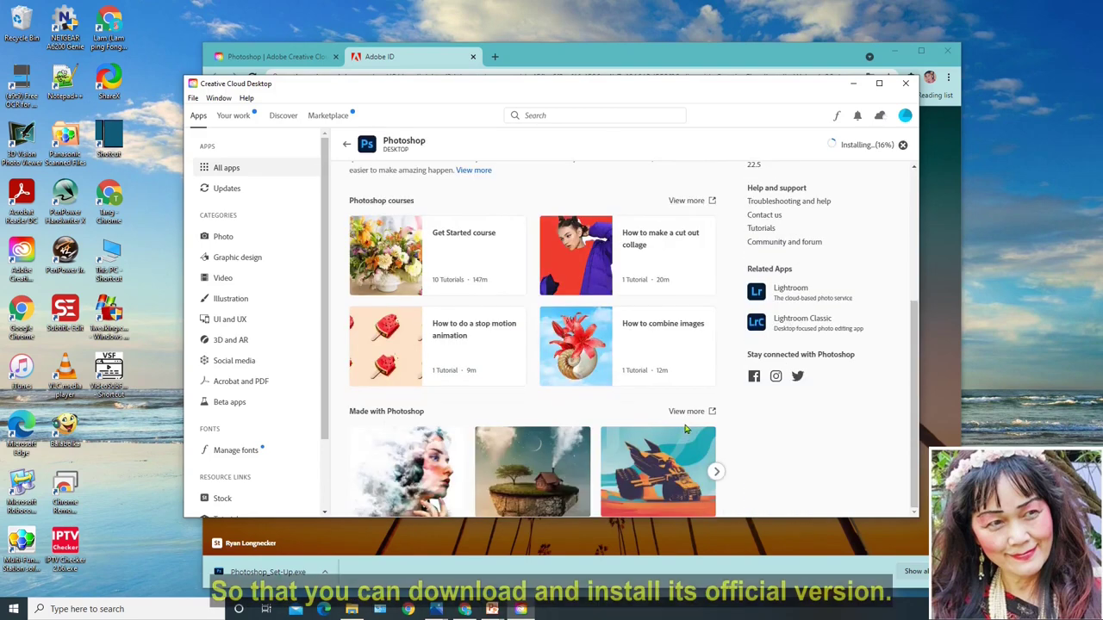
{"action": "scroll", "coordinate": [686, 428], "scroll_direction": "up", "scroll_amount": 5}
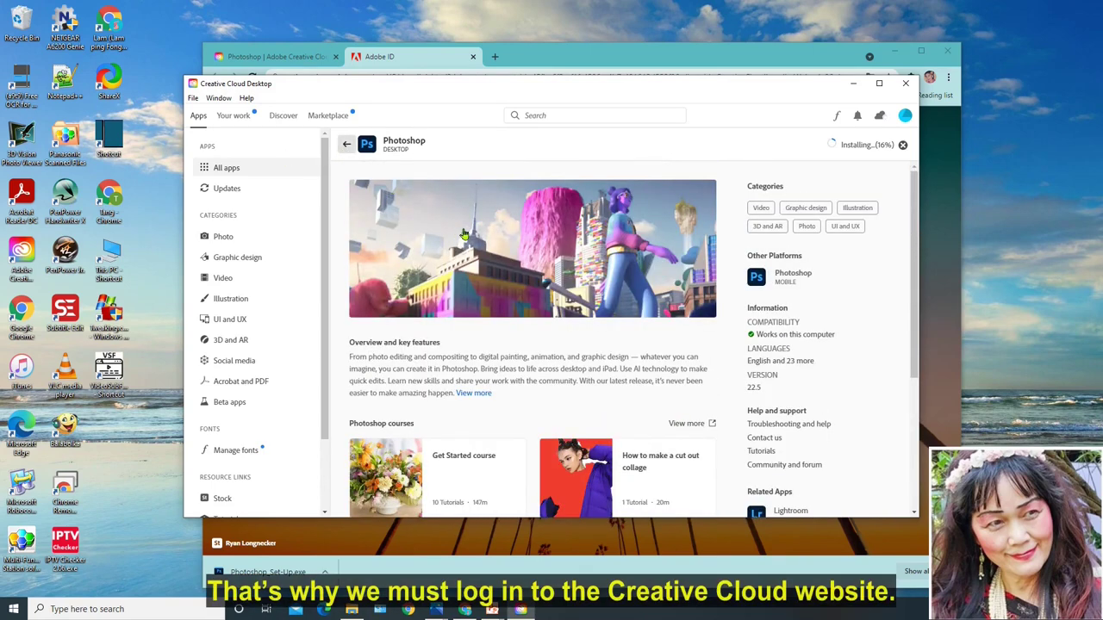
{"action": "left_click", "coordinate": [344, 143]}
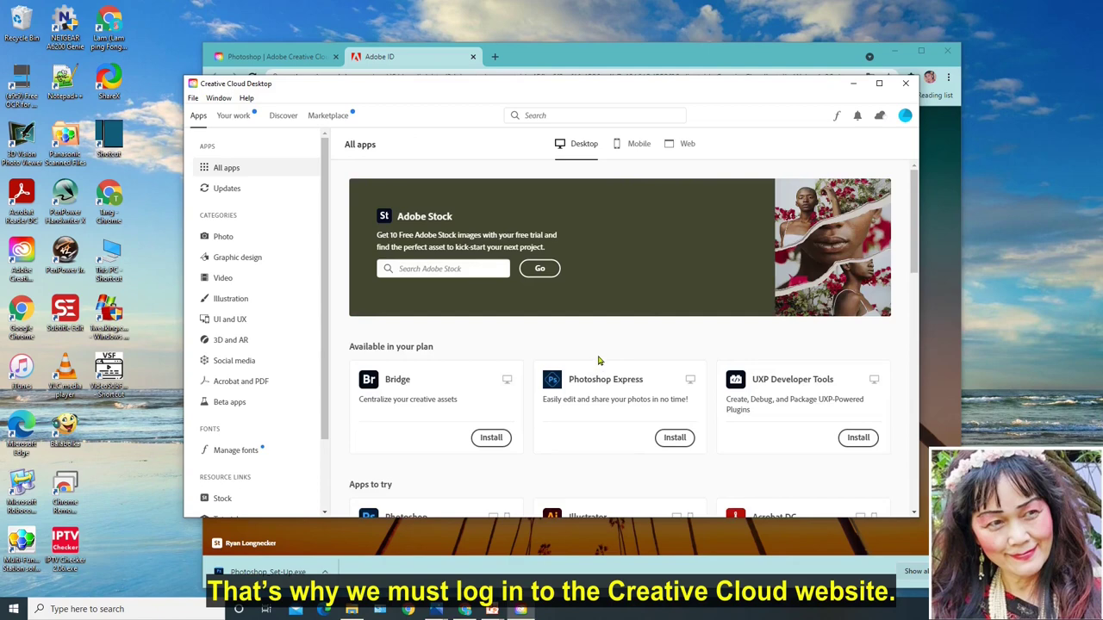
Step: Scroll to the Installed section to confirm Photoshop and Camera Raw are up to date
{"action": "scroll", "coordinate": [597, 360], "scroll_direction": "down", "scroll_amount": 3}
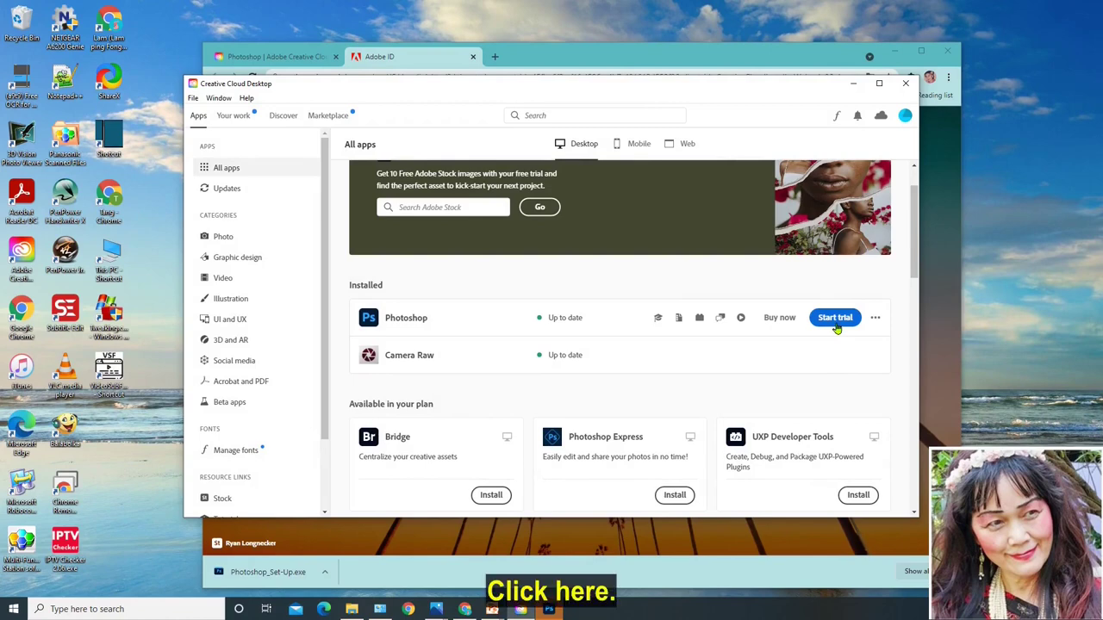
Step: Start the Photoshop free trial, dismiss What's new, and bring up the Edit > Preferences categories
{"action": "left_click", "coordinate": [835, 318]}
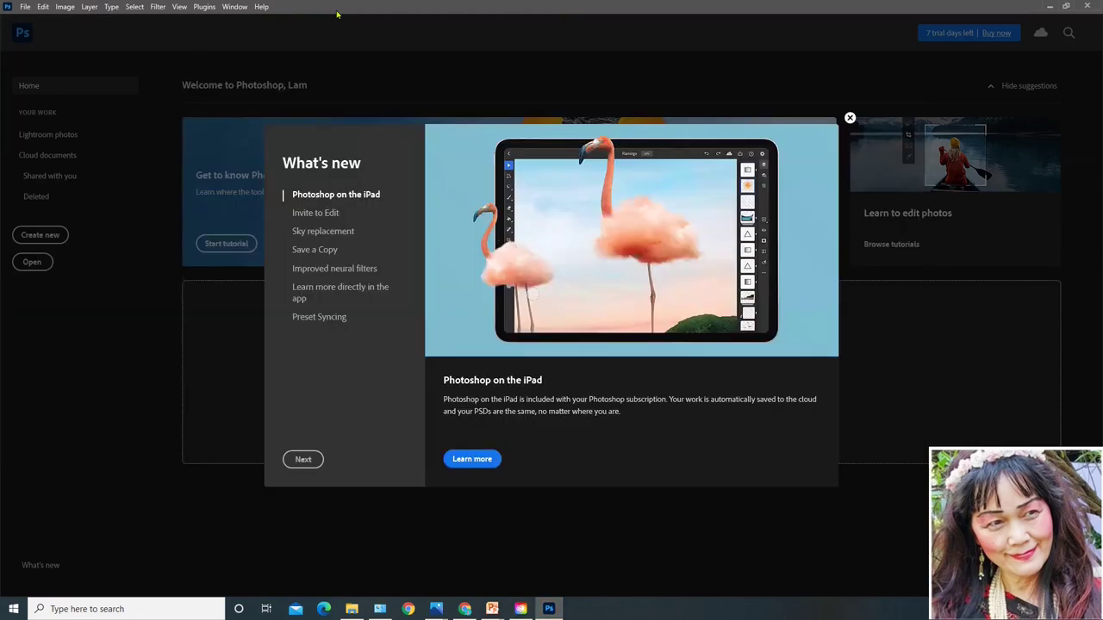
{"action": "key", "text": "Escape"}
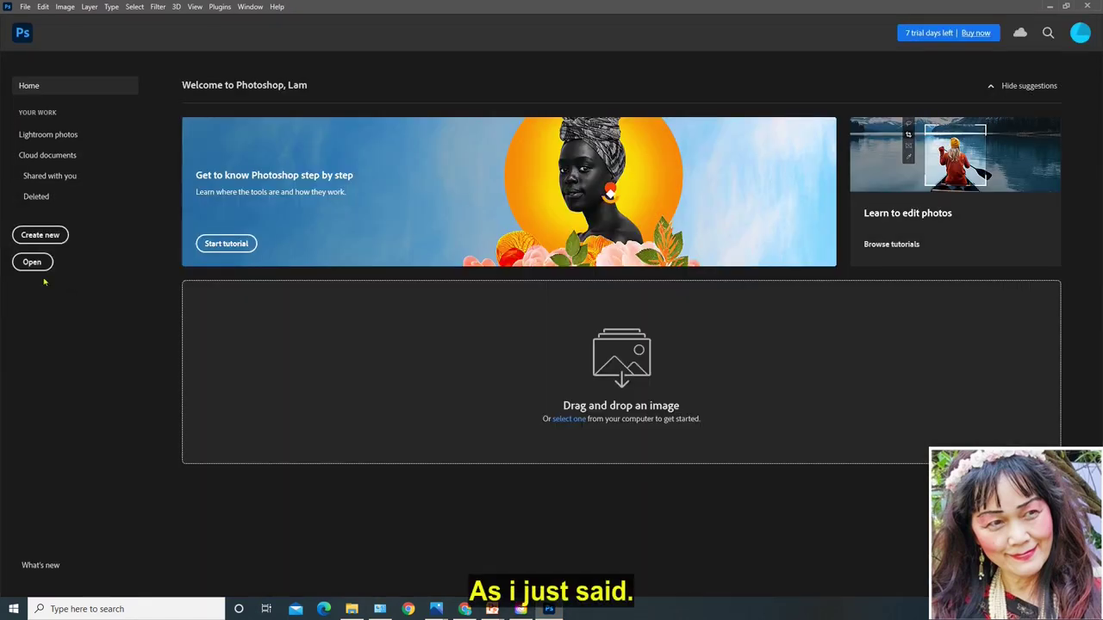
{"action": "left_click", "coordinate": [25, 8]}
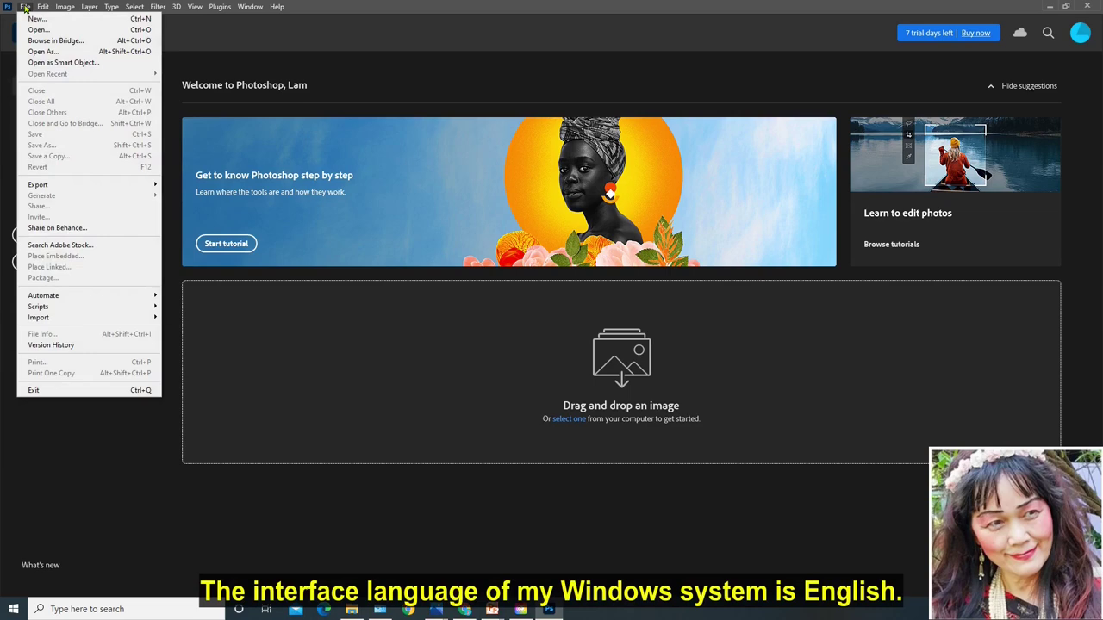
{"action": "mouse_move", "coordinate": [42, 9]}
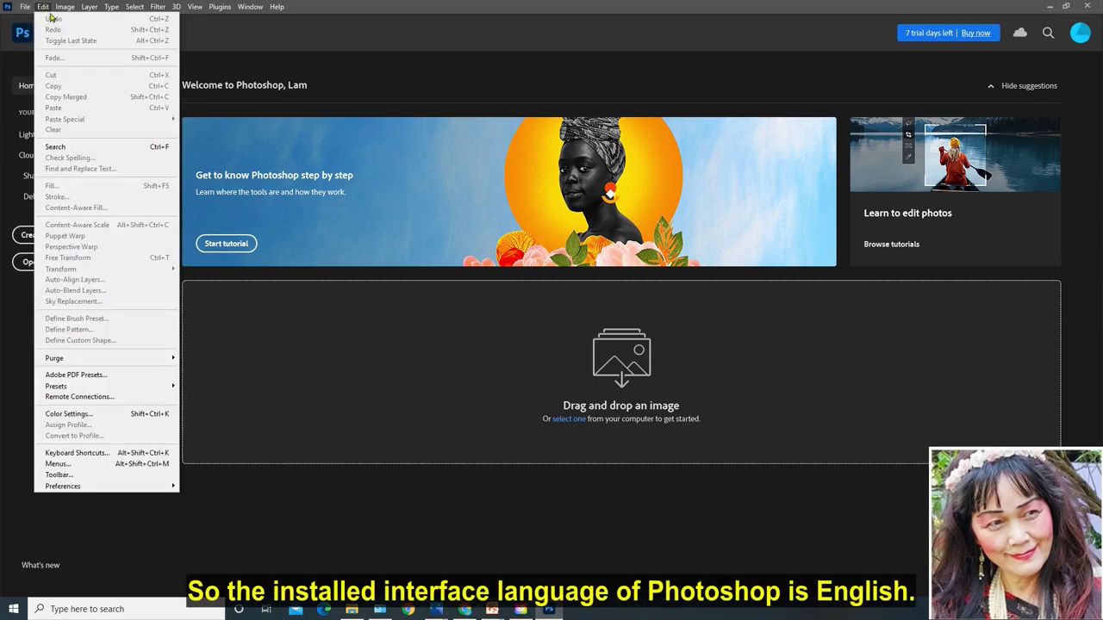
{"action": "mouse_move", "coordinate": [84, 491]}
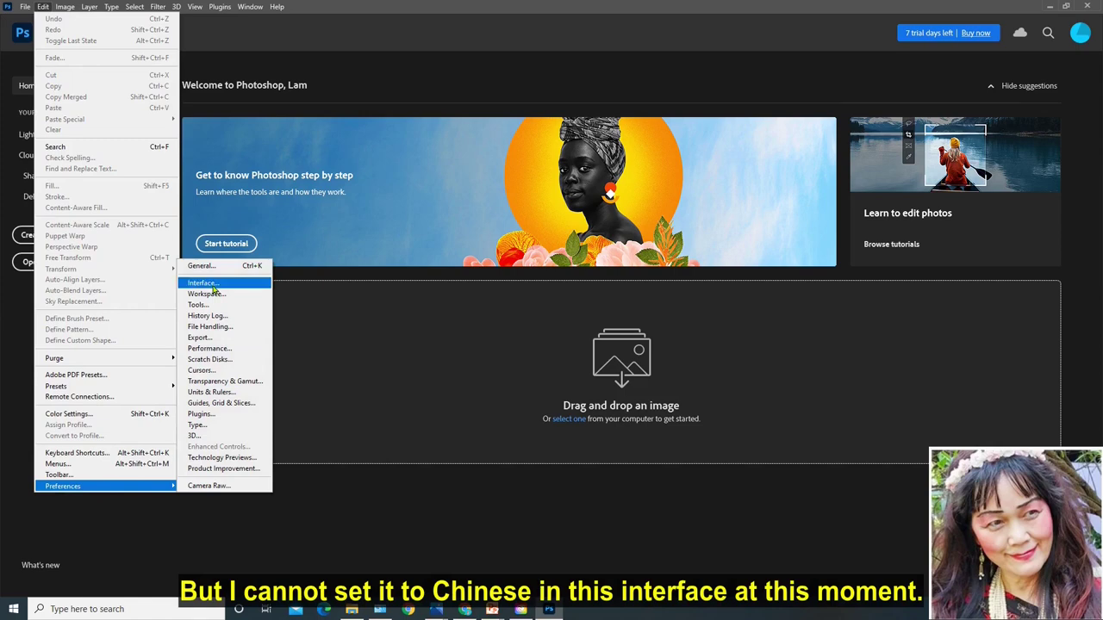
{"action": "left_click", "coordinate": [204, 283]}
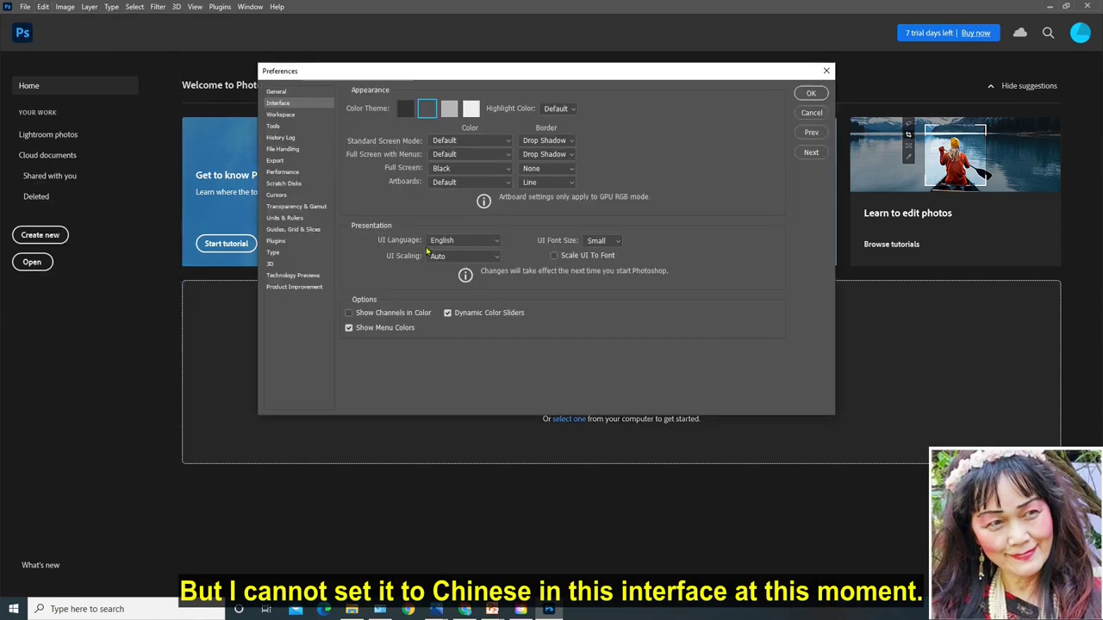
{"action": "left_click", "coordinate": [497, 244]}
{"action": "left_click", "coordinate": [496, 248]}
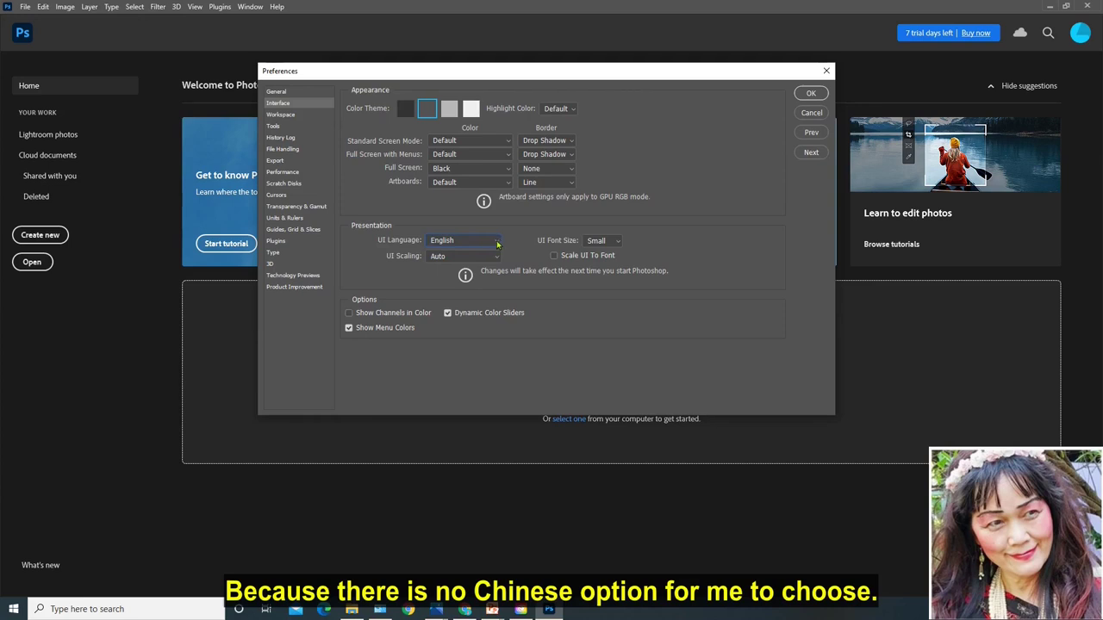
{"action": "left_click", "coordinate": [496, 245]}
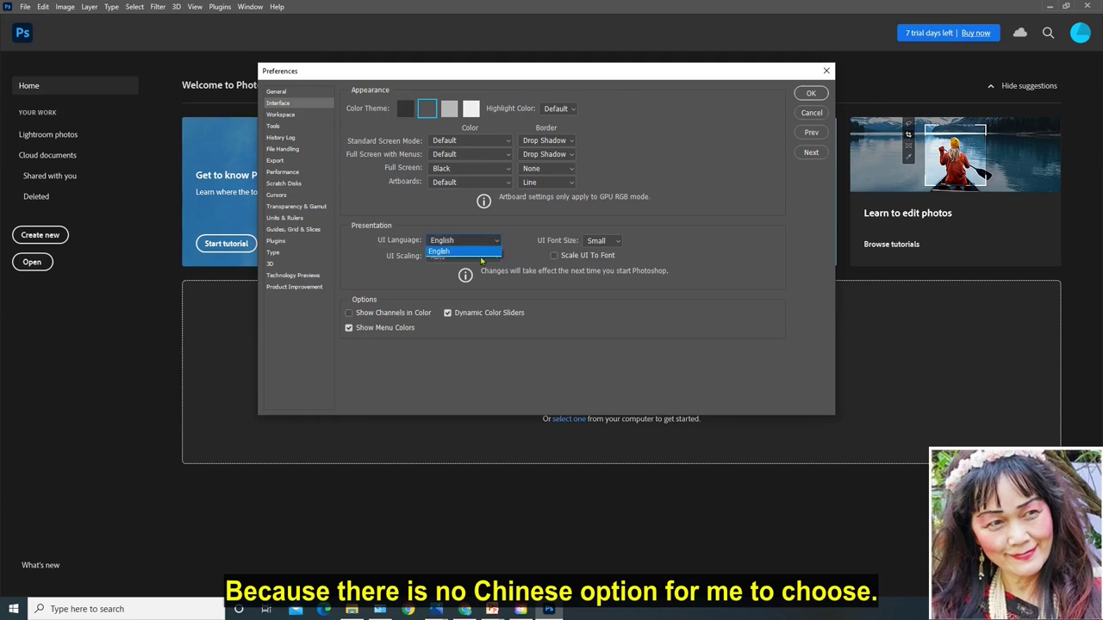
{"action": "left_click", "coordinate": [812, 93]}
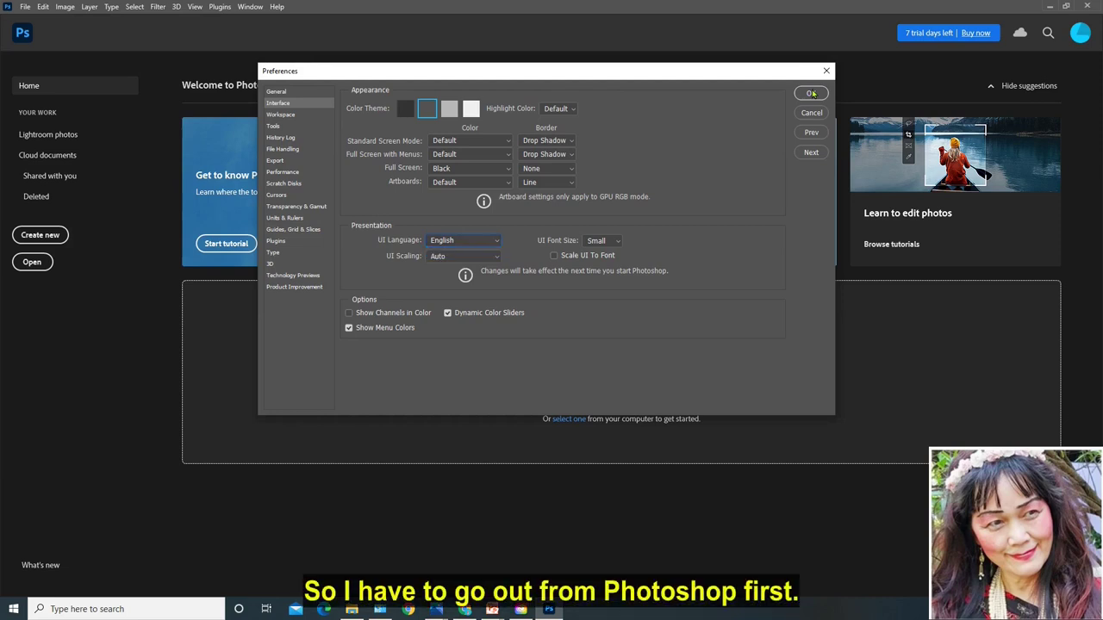
{"action": "left_click", "coordinate": [812, 93]}
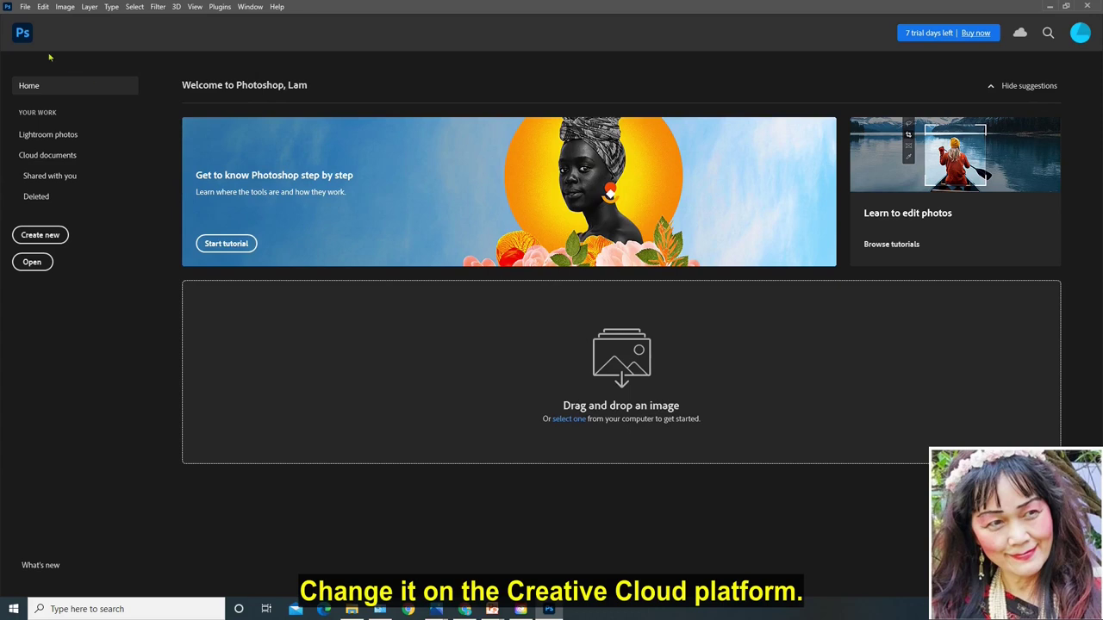
Step: Quit Photoshop using File > Exit
{"action": "left_click", "coordinate": [25, 6]}
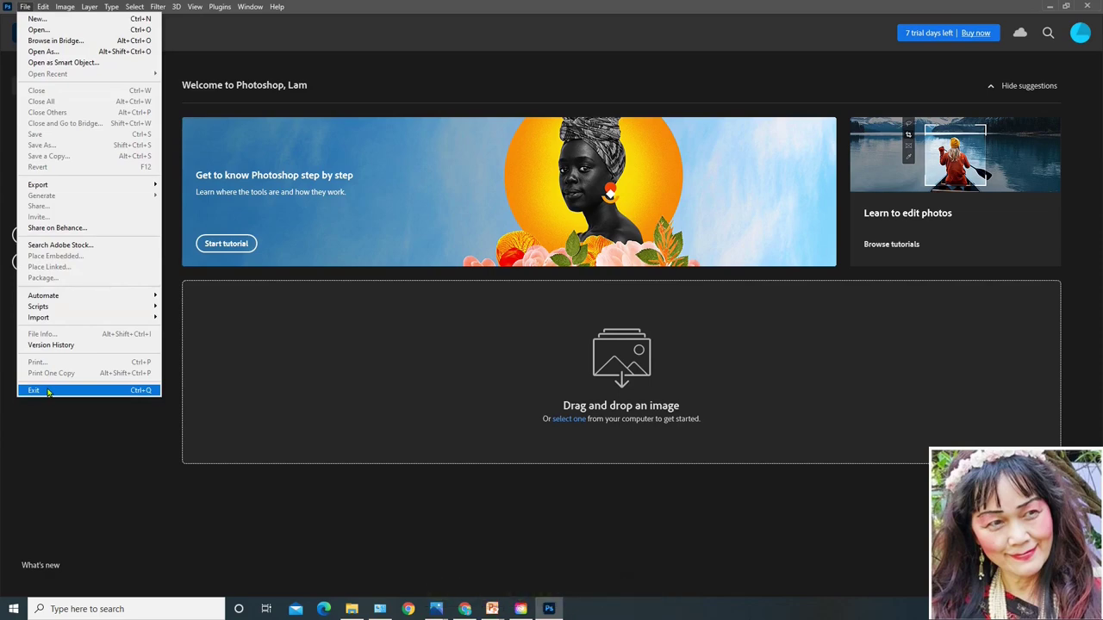
{"action": "left_click", "coordinate": [48, 392]}
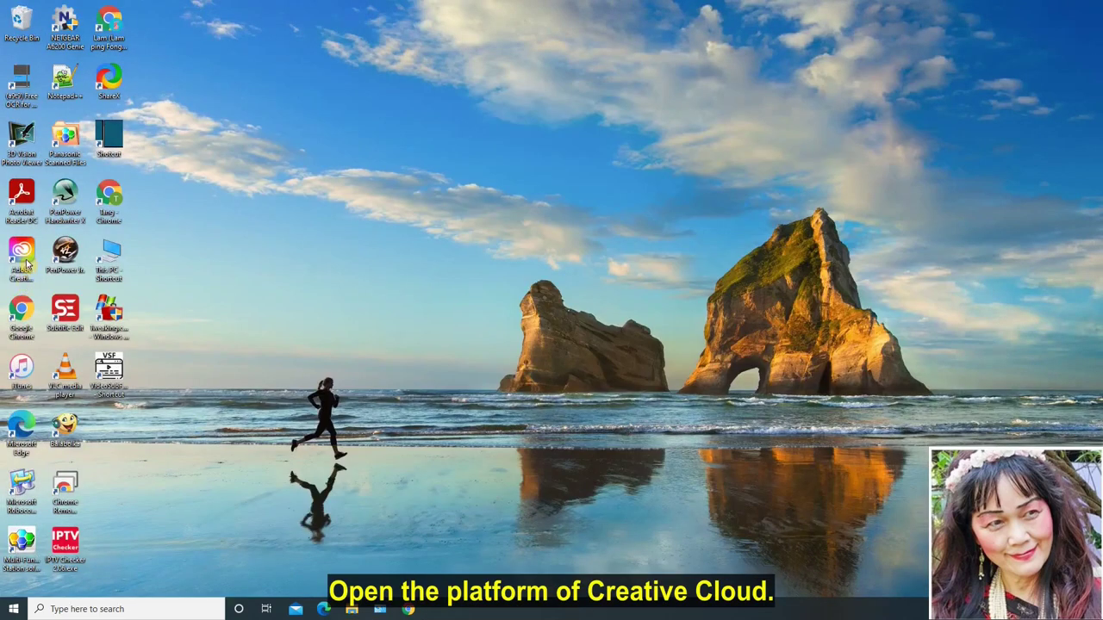
Step: Launch Creative Cloud Desktop and open its Preferences from the account menu
{"action": "double_click", "coordinate": [26, 263]}
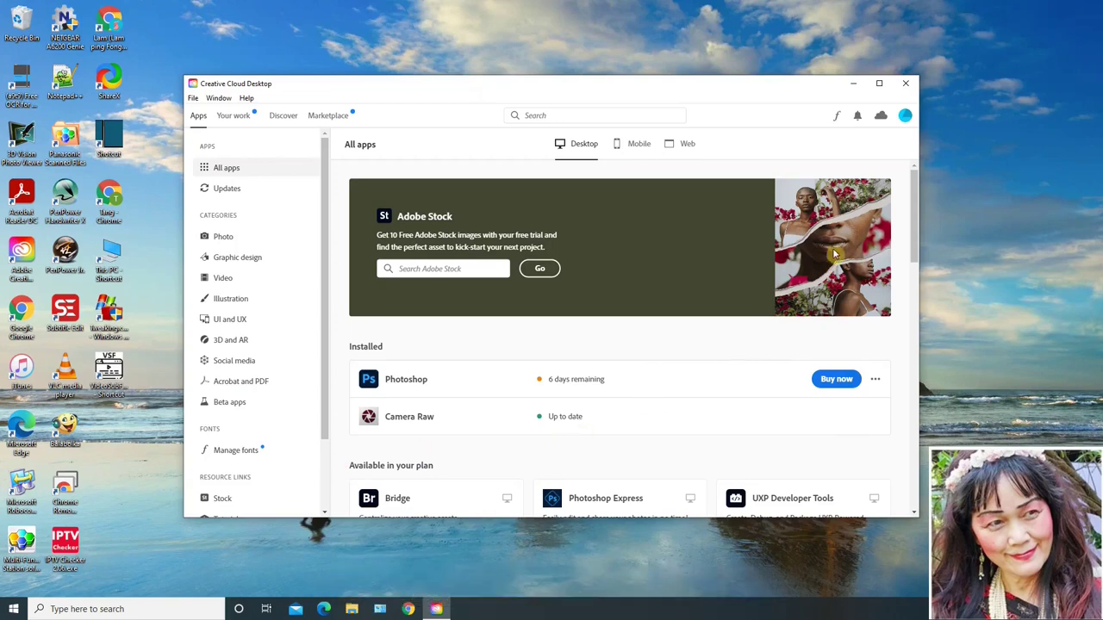
{"action": "left_click", "coordinate": [905, 117]}
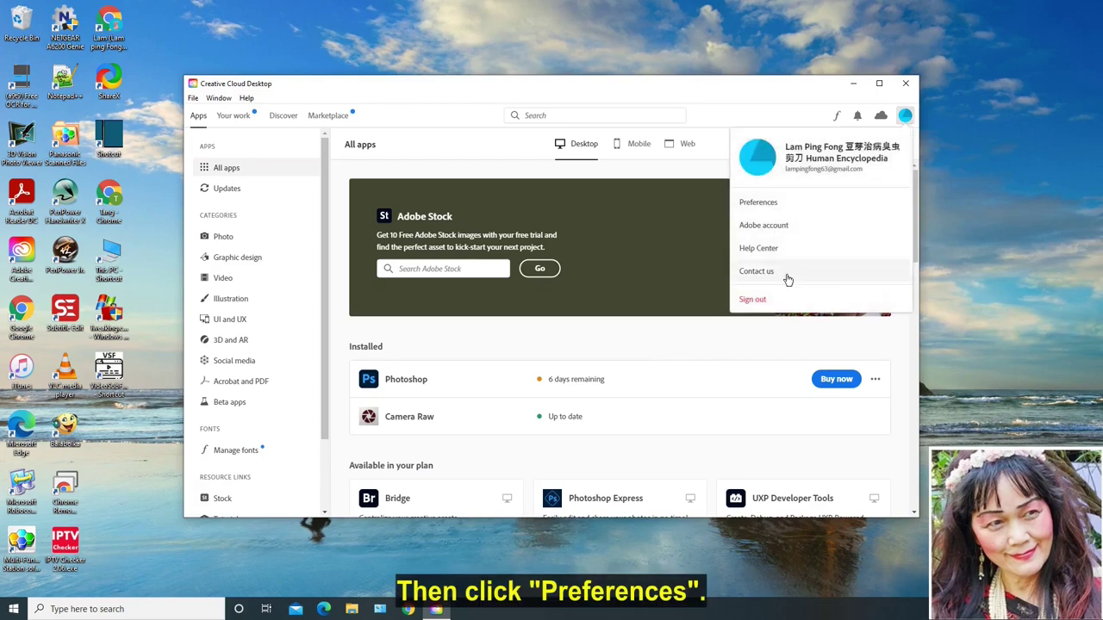
{"action": "left_click", "coordinate": [774, 204]}
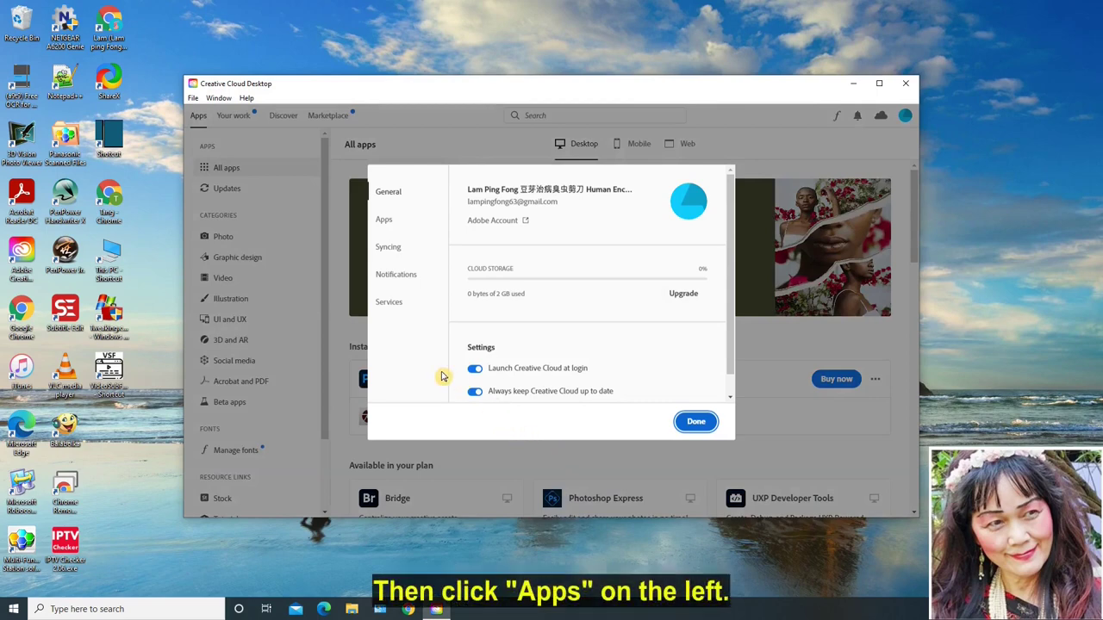
Step: Set the Apps default install language to 简体中文 and confirm with Done
{"action": "left_click", "coordinate": [384, 219]}
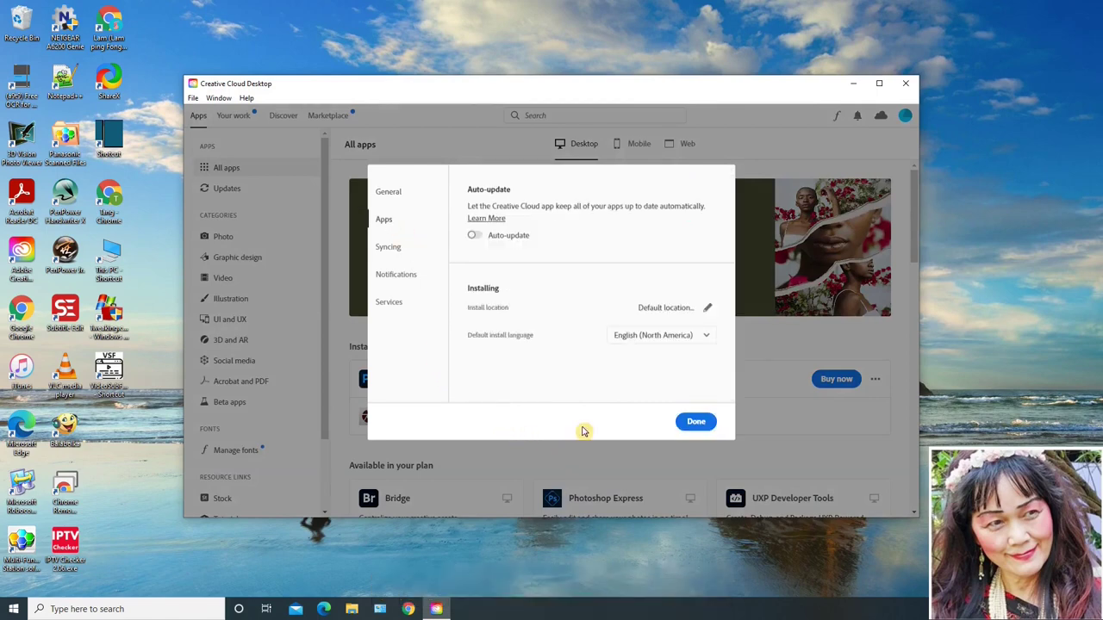
{"action": "left_click", "coordinate": [707, 336]}
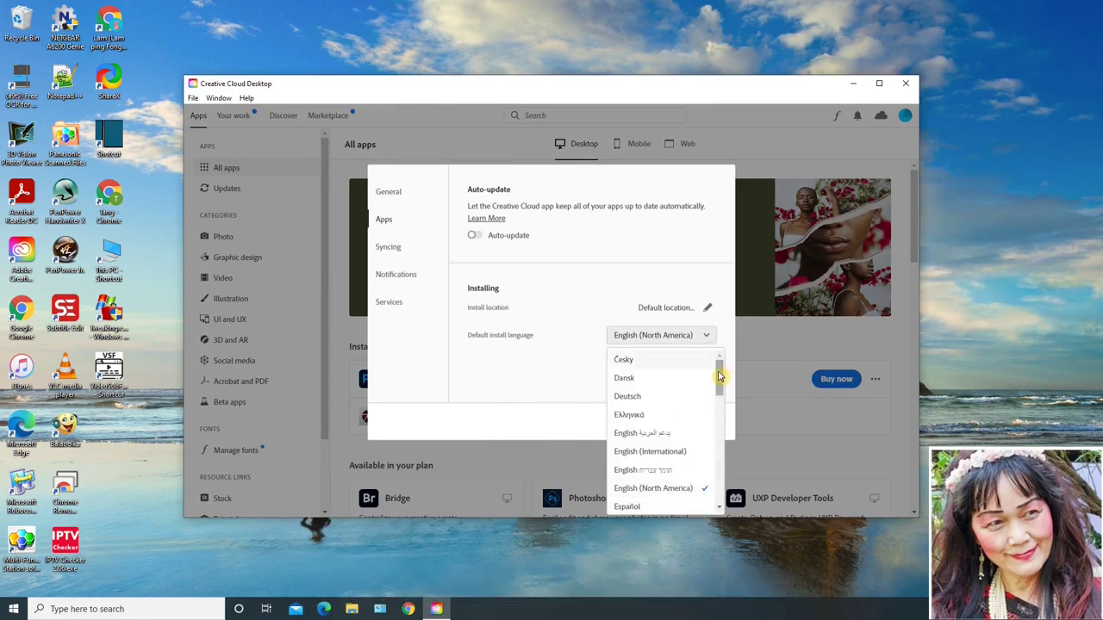
{"action": "left_click_drag", "start_coordinate": [721, 374], "coordinate": [715, 505]}
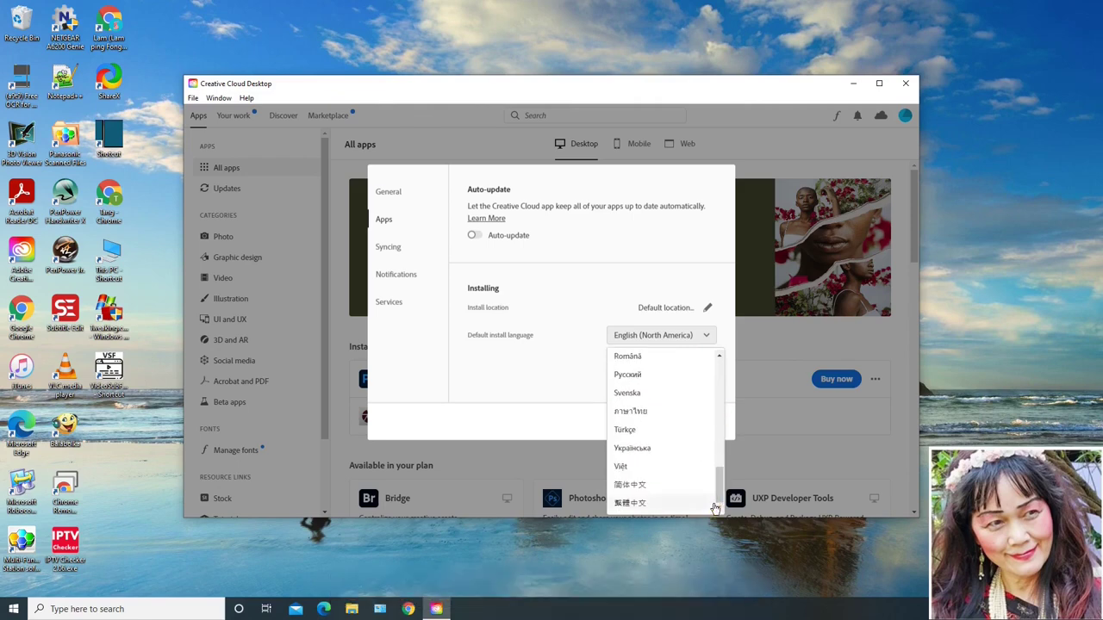
{"action": "left_click", "coordinate": [638, 487]}
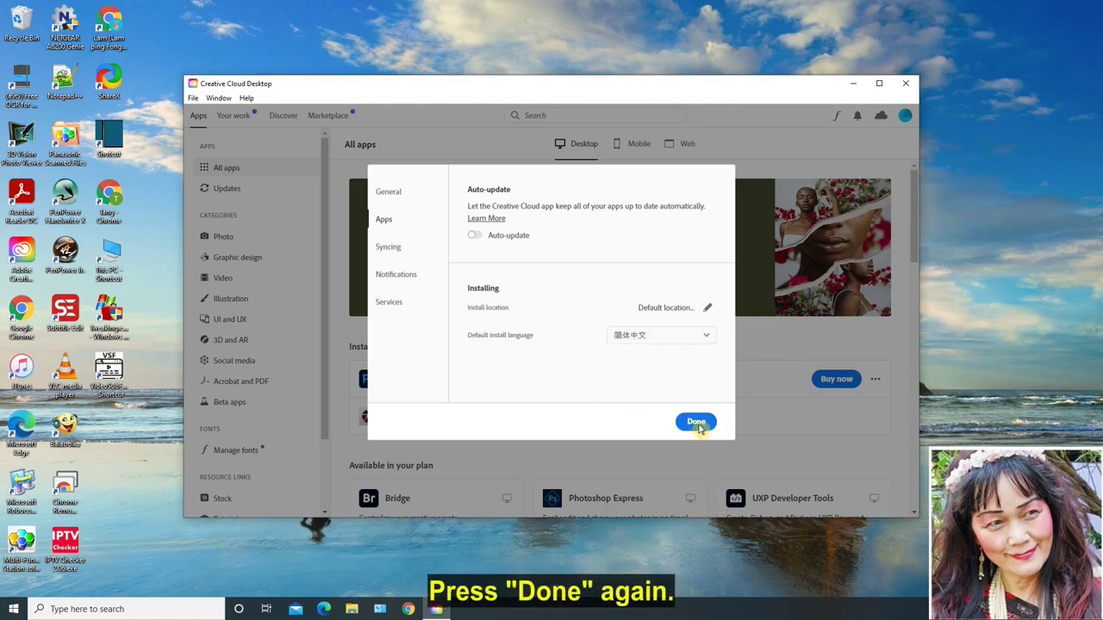
{"action": "left_click", "coordinate": [697, 423]}
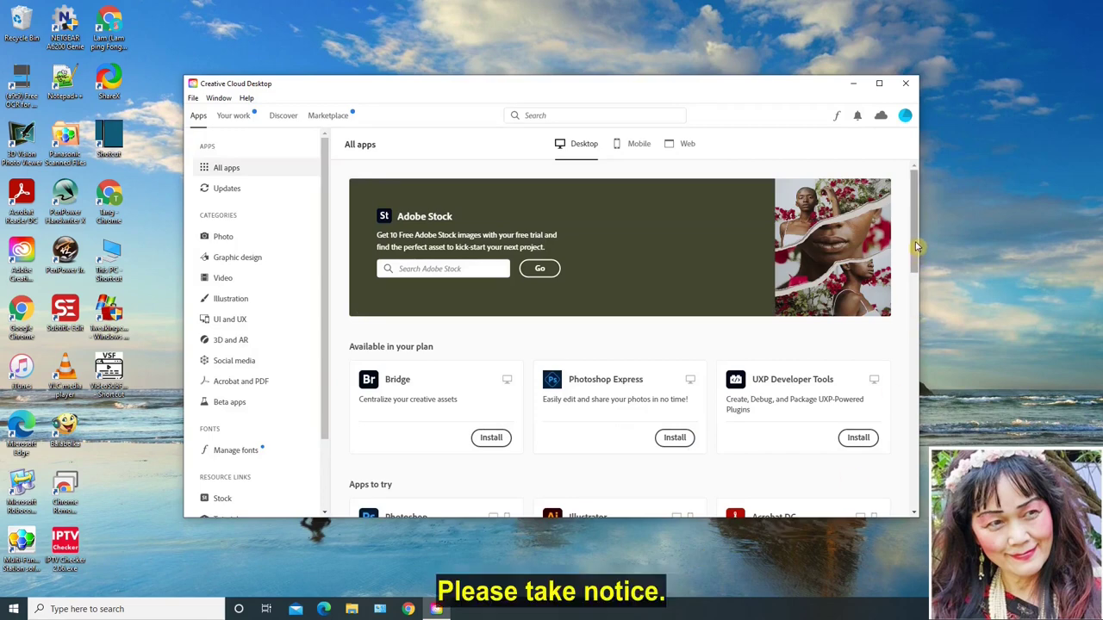
Step: Scroll to the Photoshop card and start its free trial install, which launches Photoshop
{"action": "left_click_drag", "start_coordinate": [915, 247], "coordinate": [928, 274]}
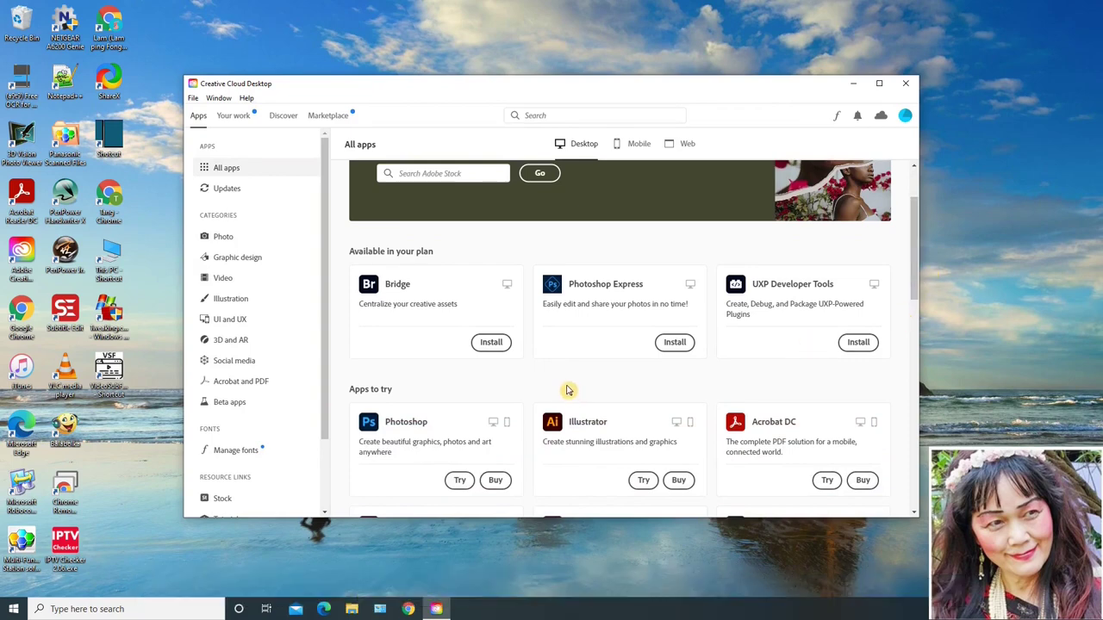
{"action": "mouse_move", "coordinate": [505, 449]}
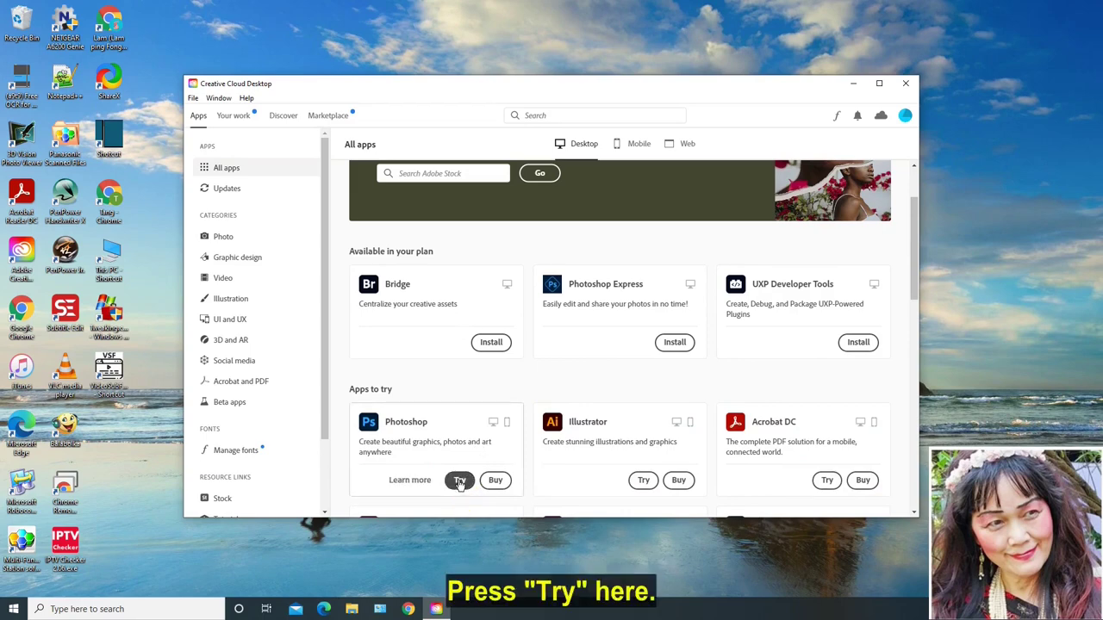
{"action": "left_click", "coordinate": [459, 480]}
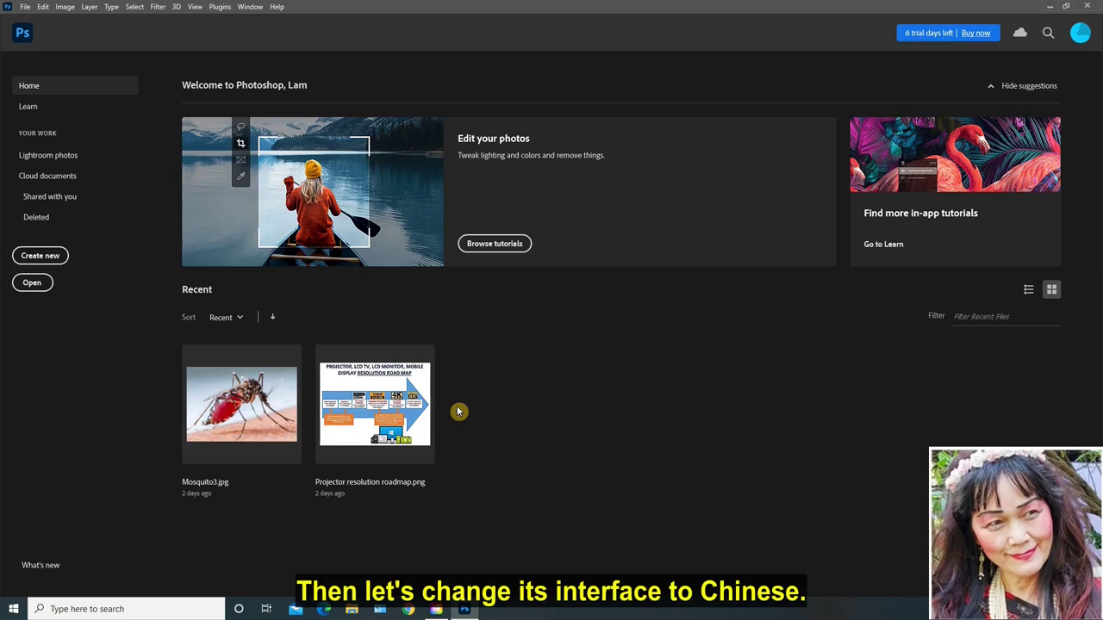
Step: In Preferences > Interface, set UI Language to 简体中文 and save with OK
{"action": "left_click", "coordinate": [43, 7]}
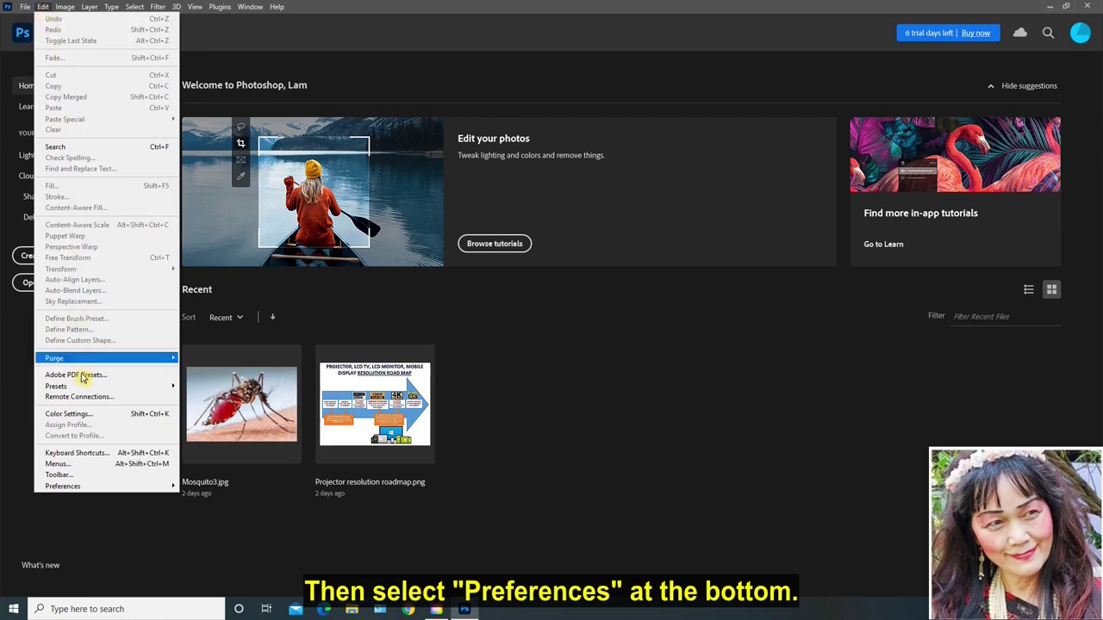
{"action": "mouse_move", "coordinate": [75, 488]}
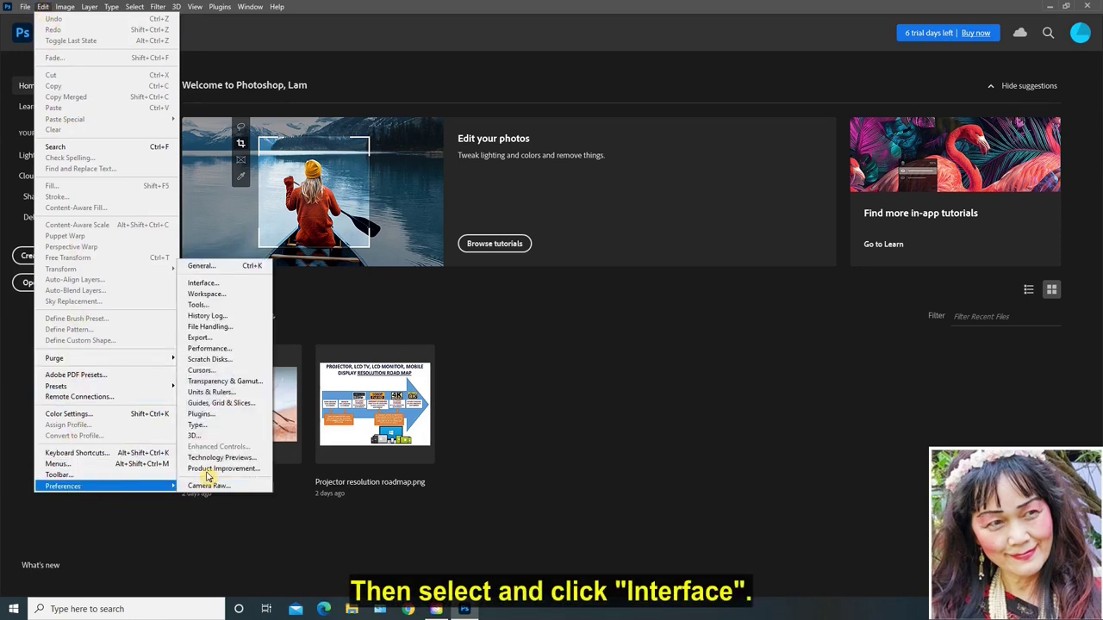
{"action": "left_click", "coordinate": [225, 285]}
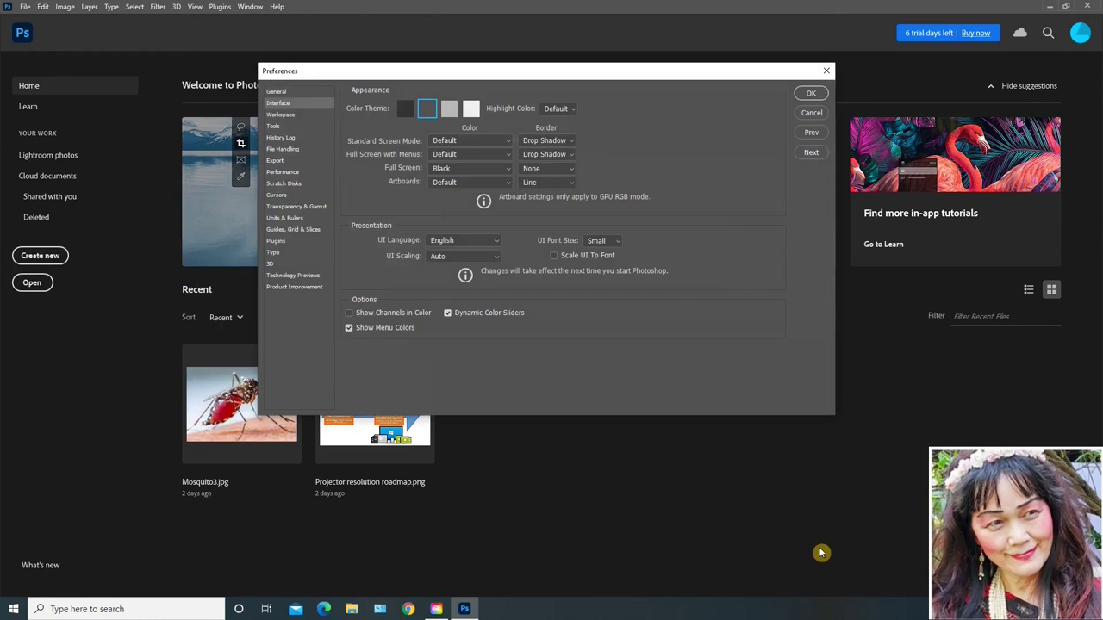
{"action": "left_click", "coordinate": [498, 243]}
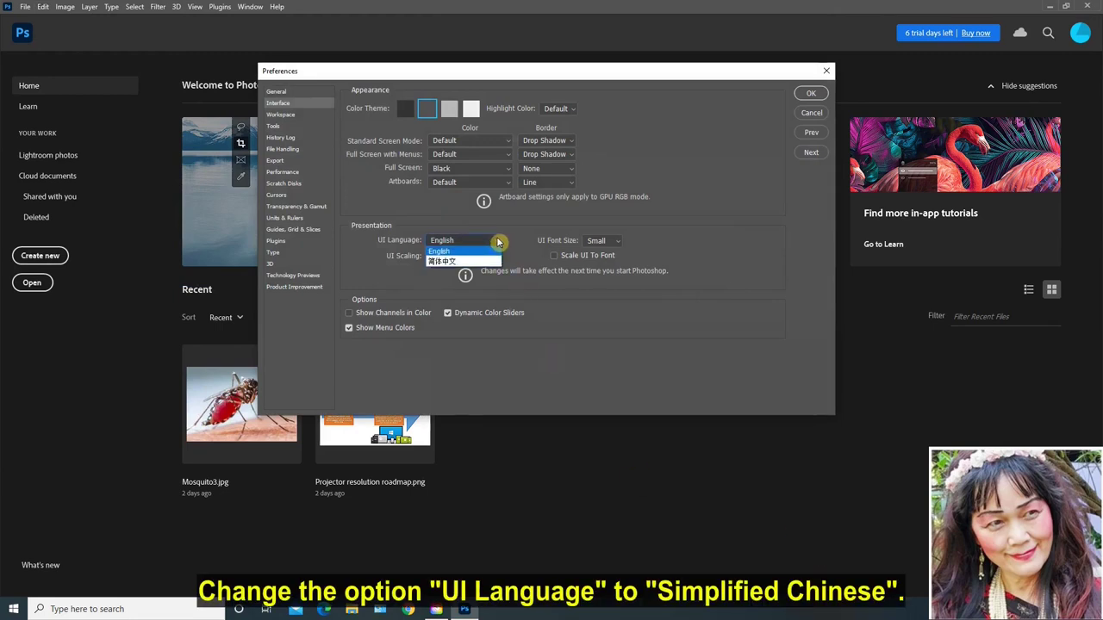
{"action": "left_click", "coordinate": [481, 265]}
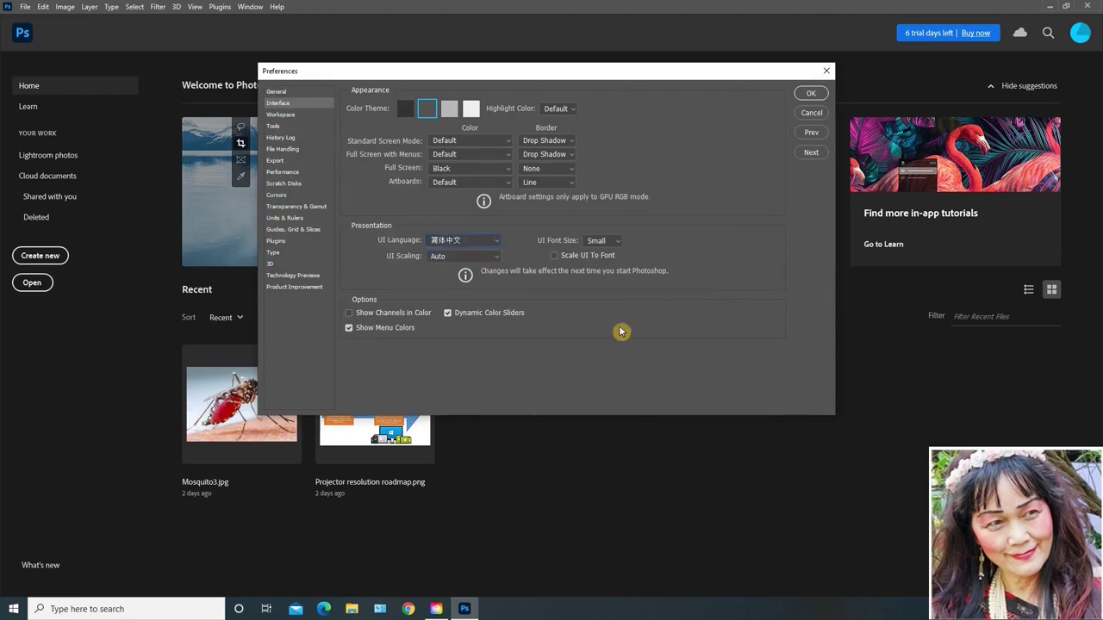
{"action": "left_click", "coordinate": [810, 94]}
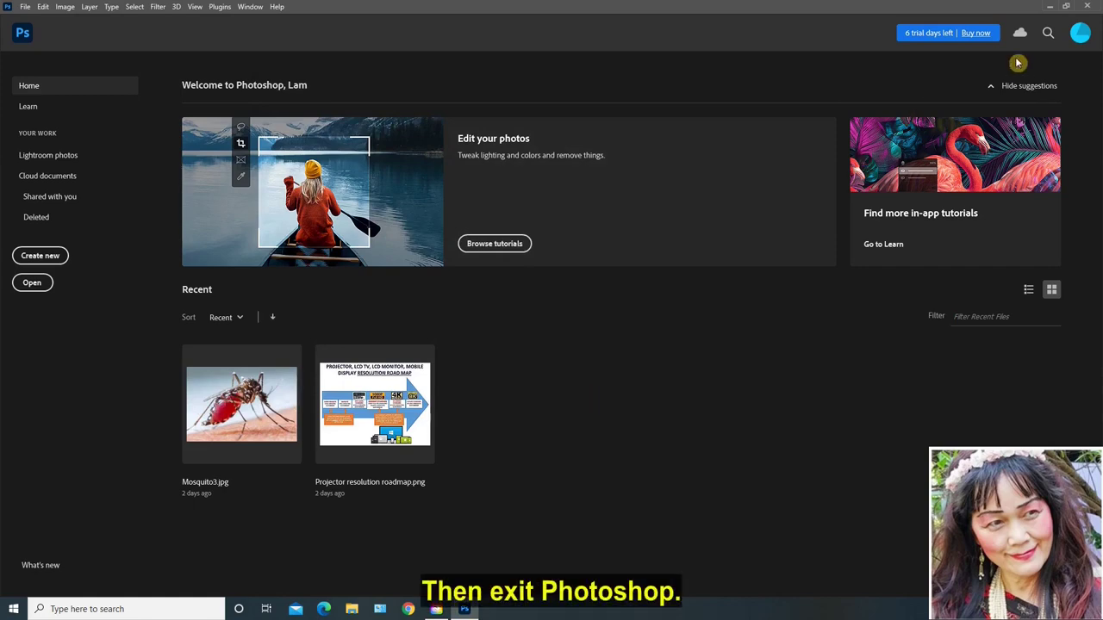
Step: Close Photoshop and relaunch Adobe Photoshop 2021 from the Start menu's Recently added list
{"action": "left_click", "coordinate": [1087, 5]}
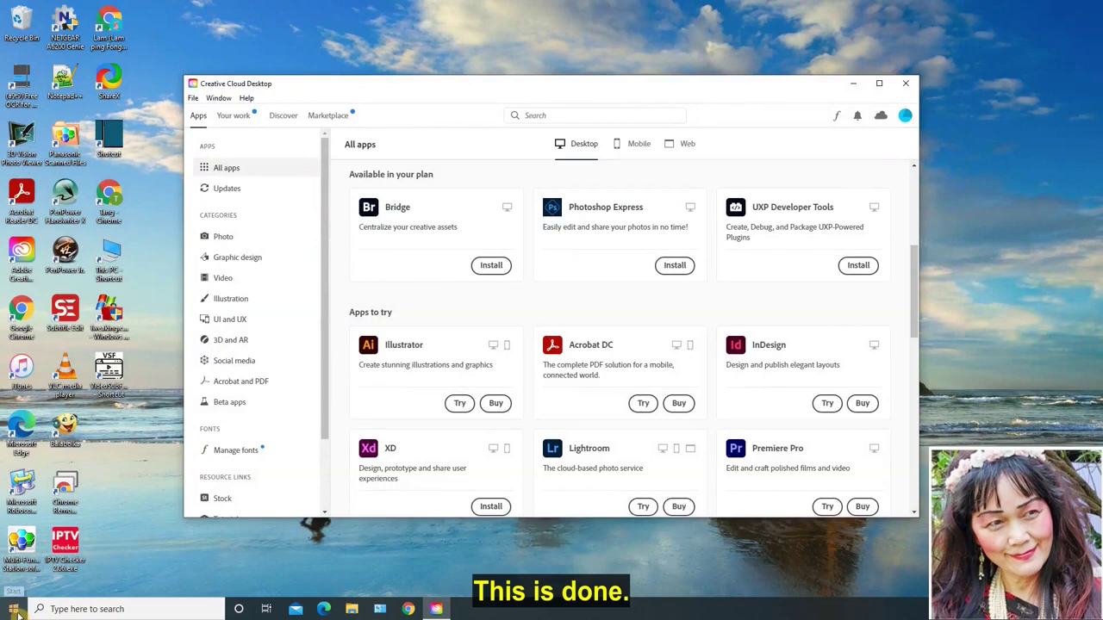
{"action": "left_click", "coordinate": [14, 611]}
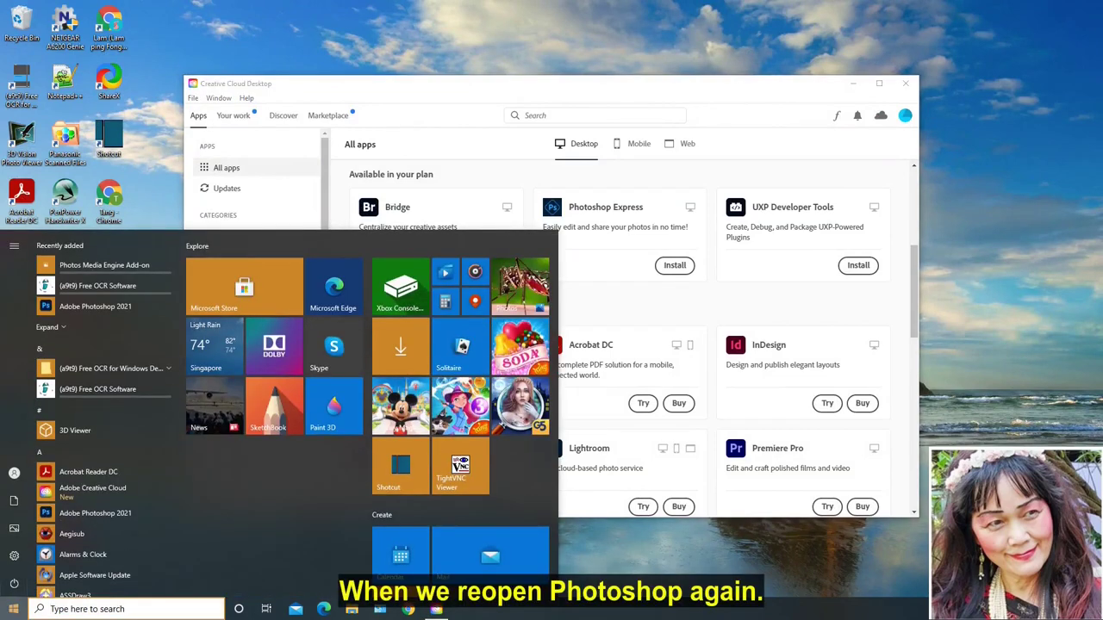
{"action": "left_click", "coordinate": [97, 306]}
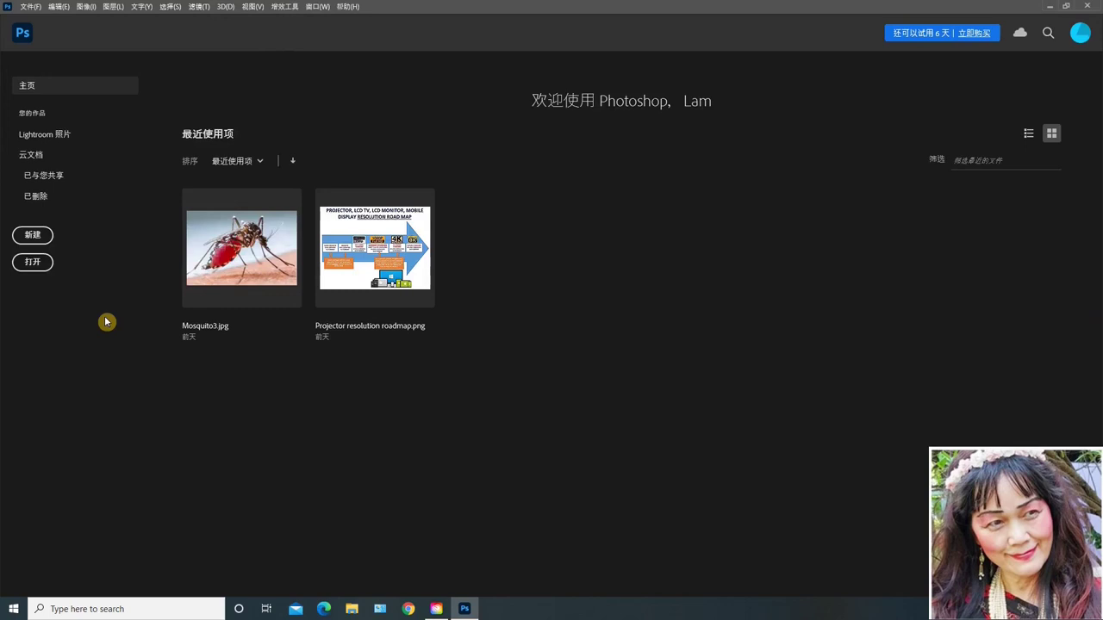
Step: Browse the now-Chinese File and Edit menus, then quit via File > 退出
{"action": "left_click", "coordinate": [27, 8]}
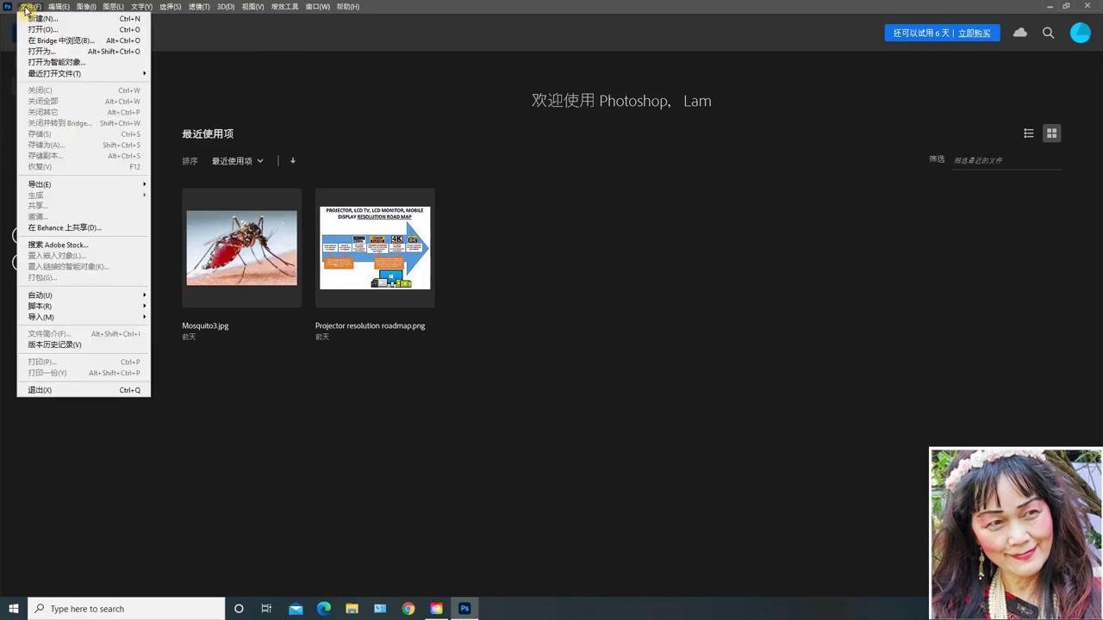
{"action": "left_click", "coordinate": [59, 8]}
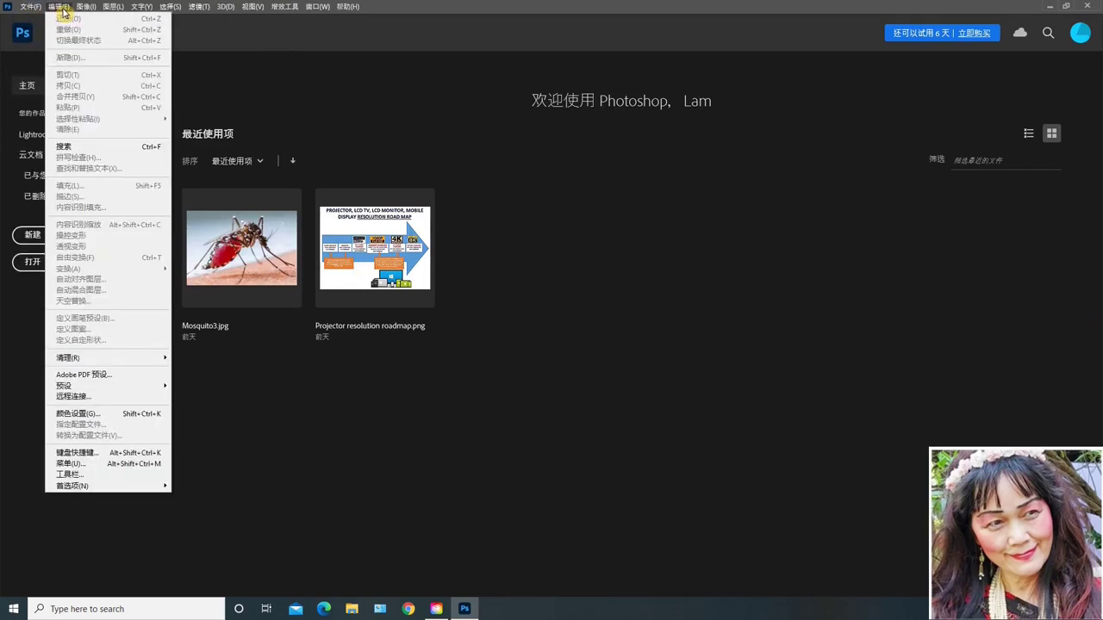
{"action": "mouse_move", "coordinate": [85, 10]}
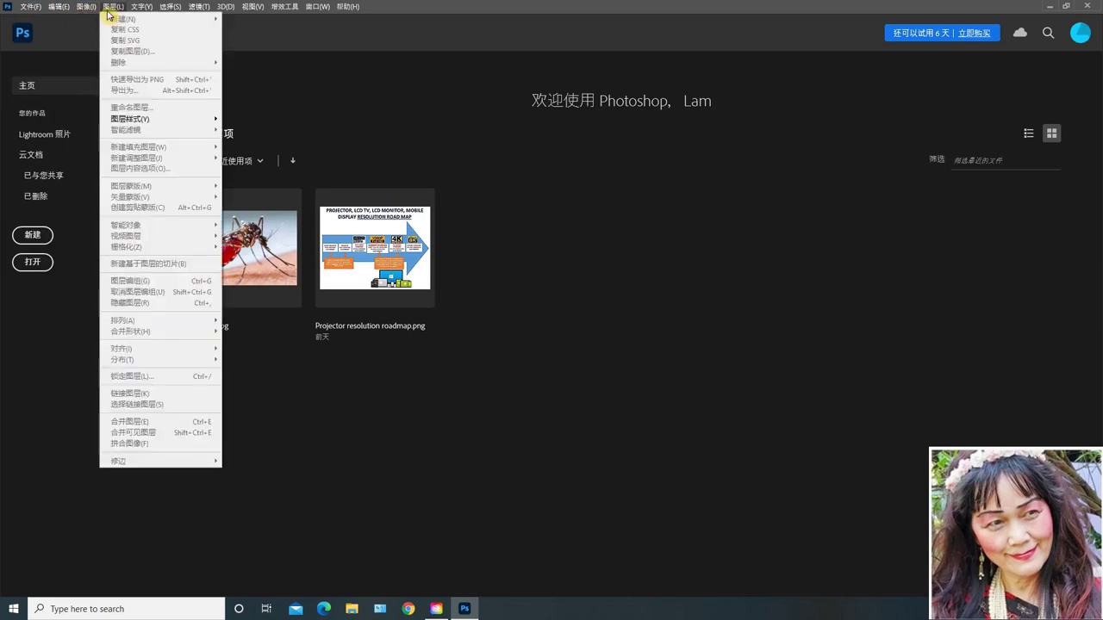
{"action": "mouse_move", "coordinate": [24, 10]}
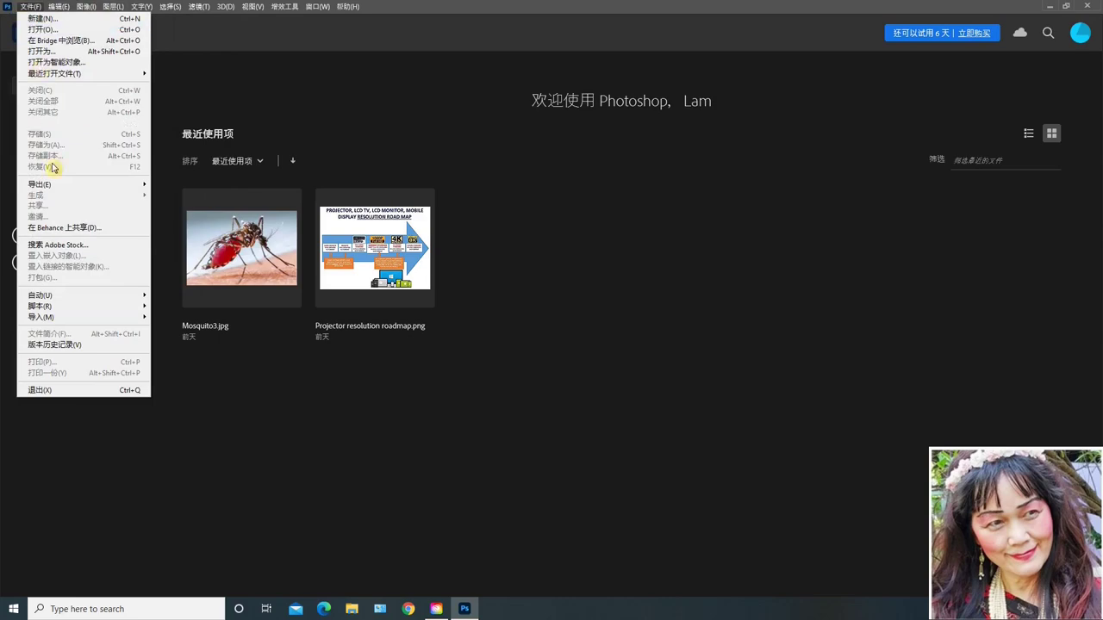
{"action": "left_click", "coordinate": [39, 395]}
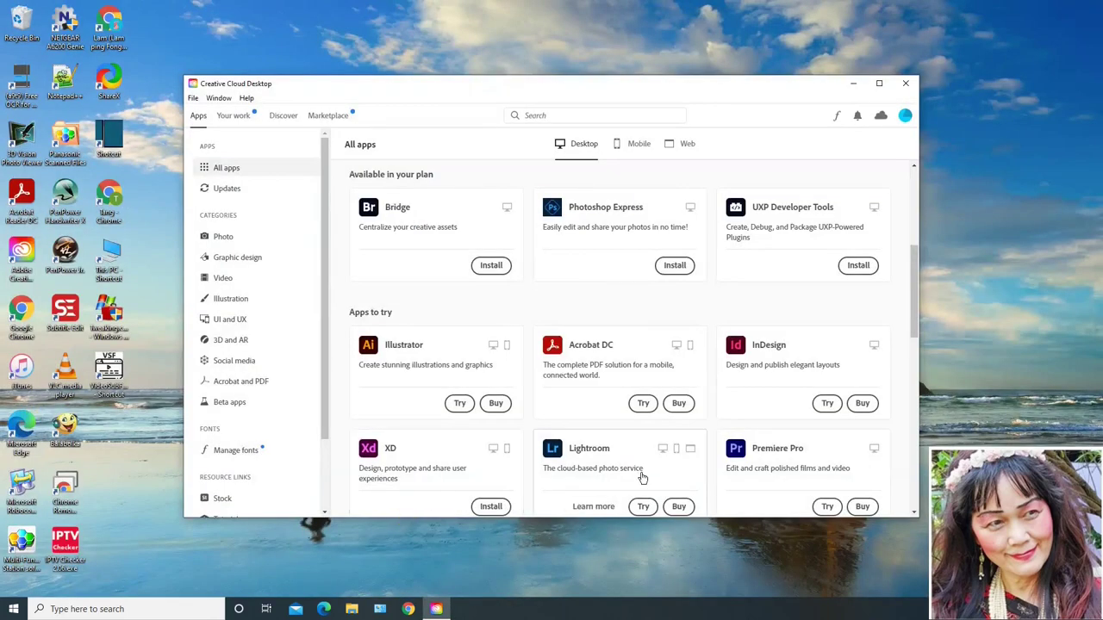